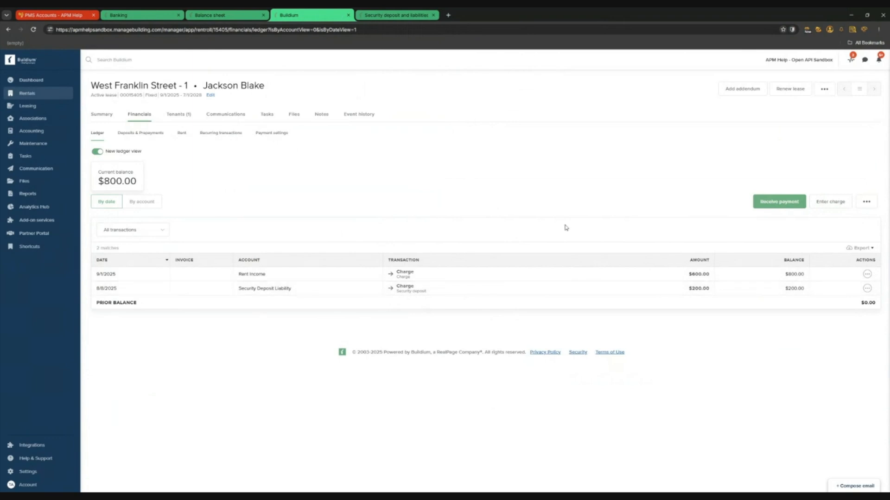
Receive a $200 cashier's check payment on the lease with memo 'Deposit Payment'
{"action": "left_click", "coordinate": [785, 207]}
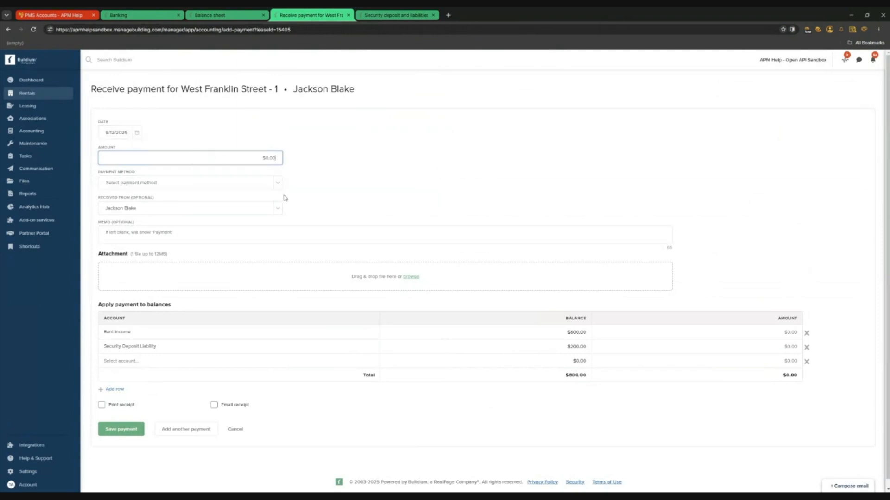
{"action": "type", "text": "200"}
{"action": "left_click", "coordinate": [278, 183]}
{"action": "left_click", "coordinate": [248, 210]}
{"action": "left_click", "coordinate": [324, 186]}
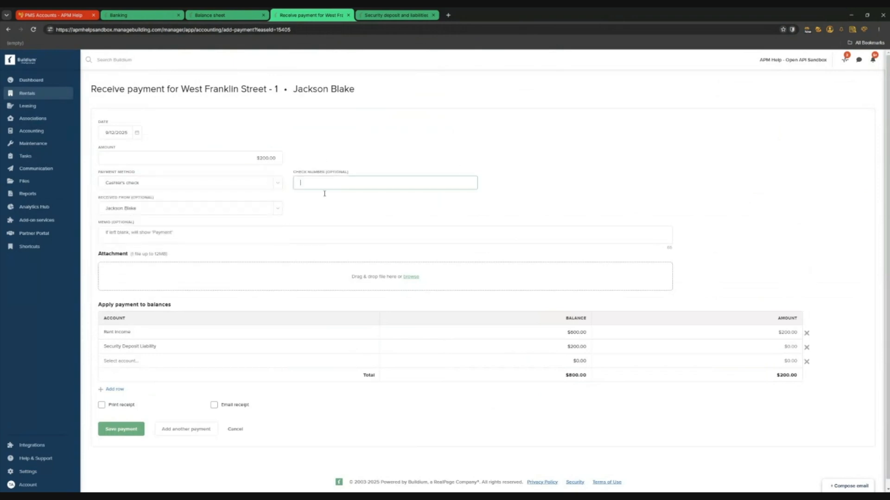
{"action": "left_click", "coordinate": [151, 232]}
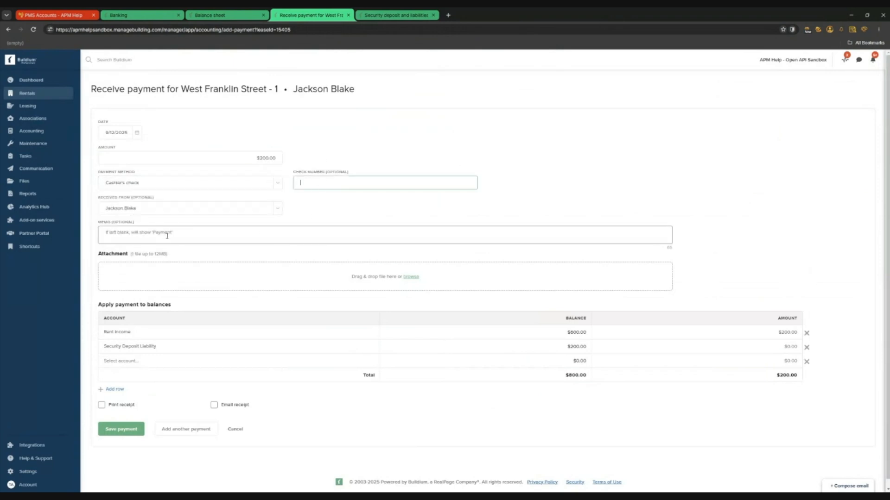
{"action": "type", "text": "Deposit Payment"}
{"action": "left_click", "coordinate": [745, 160]}
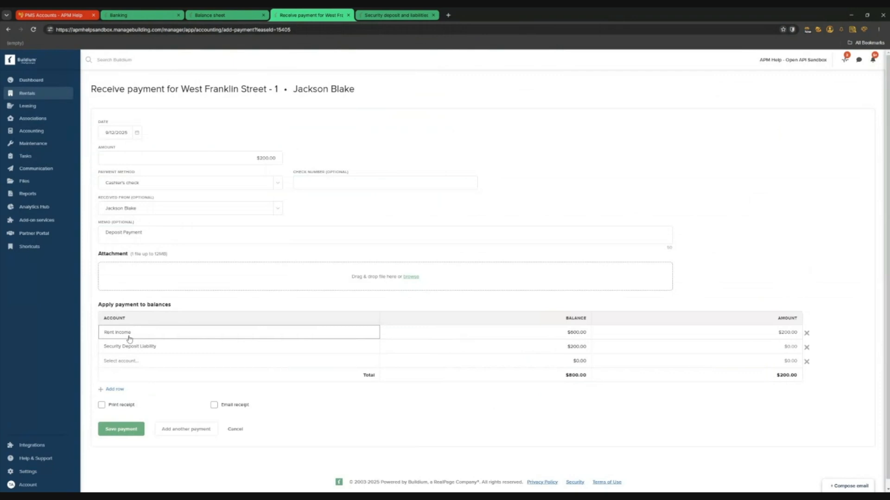
Apply the full $200 to Security Deposit Liability instead of Rent Income and save
{"action": "left_click", "coordinate": [807, 333]}
{"action": "left_click", "coordinate": [763, 343]}
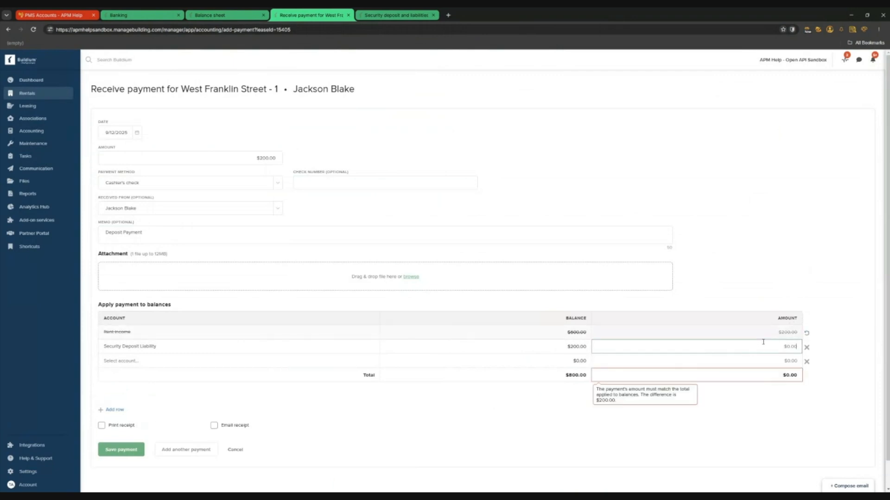
{"action": "type", "text": "200"}
{"action": "left_click", "coordinate": [711, 195]}
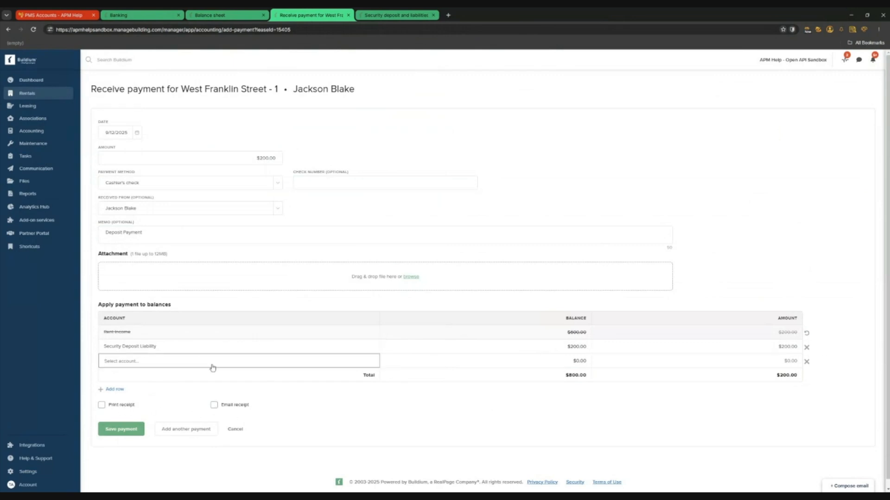
{"action": "left_click", "coordinate": [128, 430]}
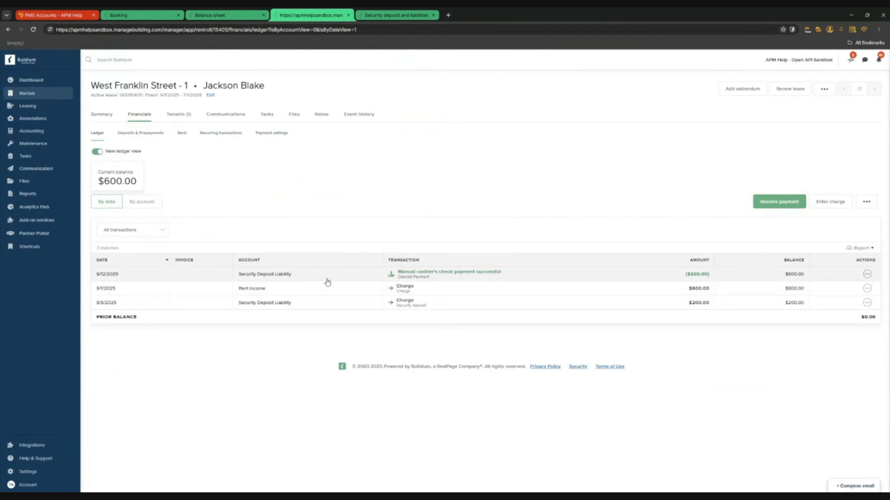
Start a new deposit from the Rent Trust account register
{"action": "left_click", "coordinate": [152, 17]}
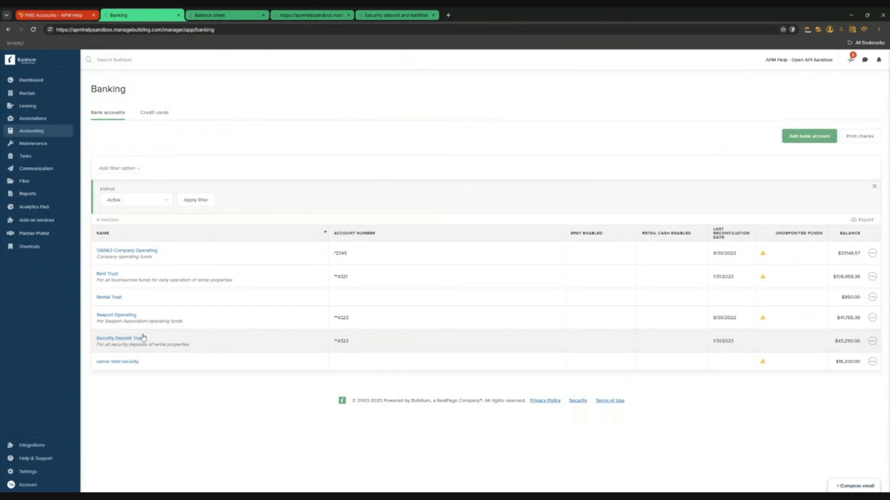
{"action": "left_click", "coordinate": [111, 275]}
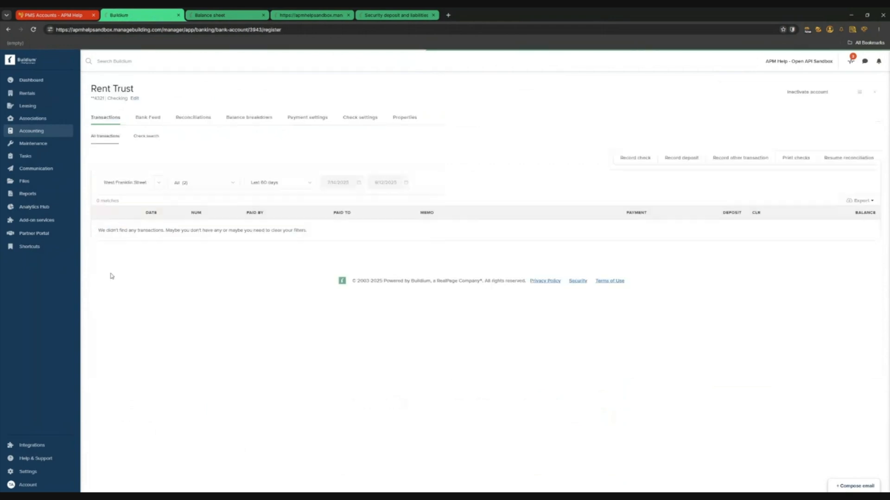
{"action": "left_click", "coordinate": [682, 159]}
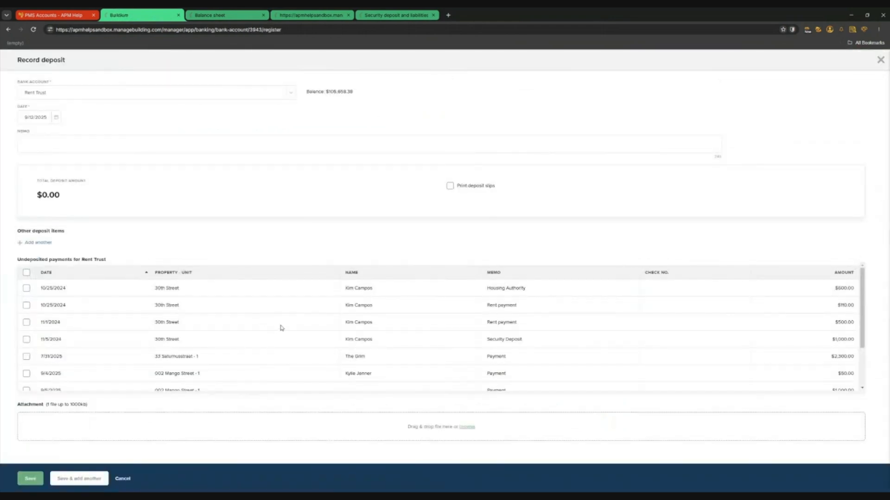
{"action": "scroll", "coordinate": [280, 327], "scroll_direction": "down", "scroll_amount": 2}
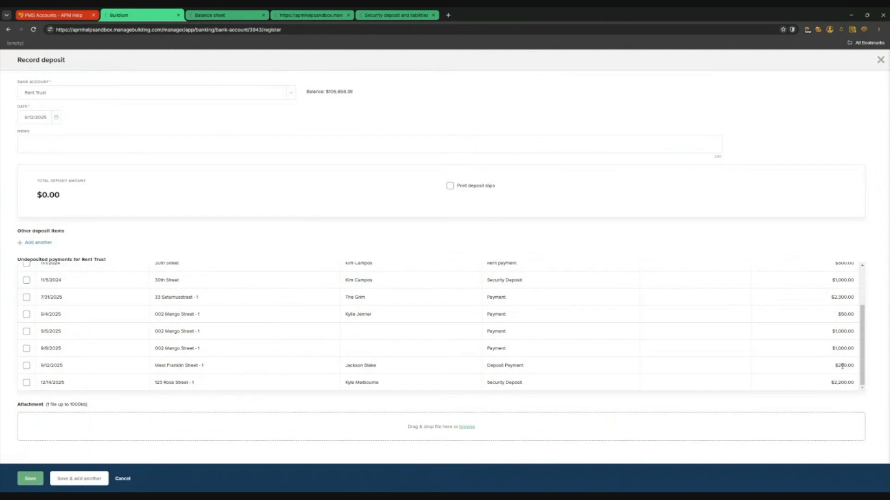
Select the 9/12/2025 payment for Security Deposit Trust, then discard the deposit and return to Banking
{"action": "left_click", "coordinate": [26, 366]}
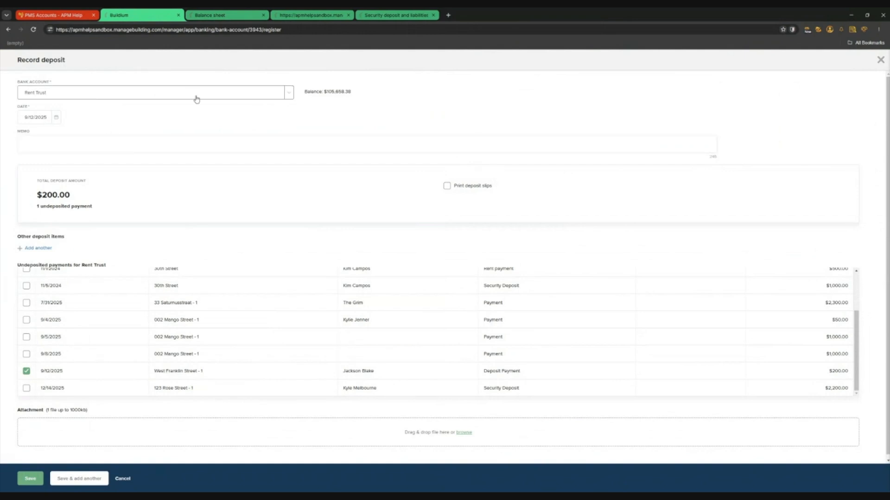
{"action": "left_click", "coordinate": [288, 95]}
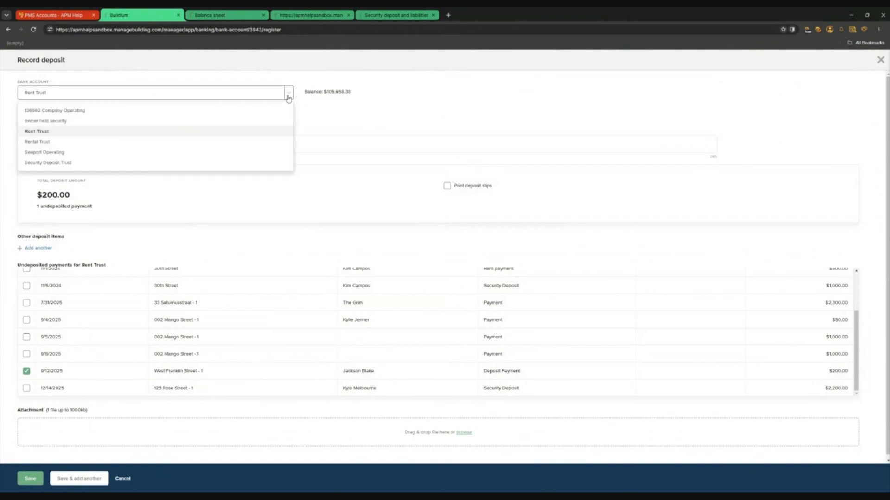
{"action": "left_click", "coordinate": [78, 163]}
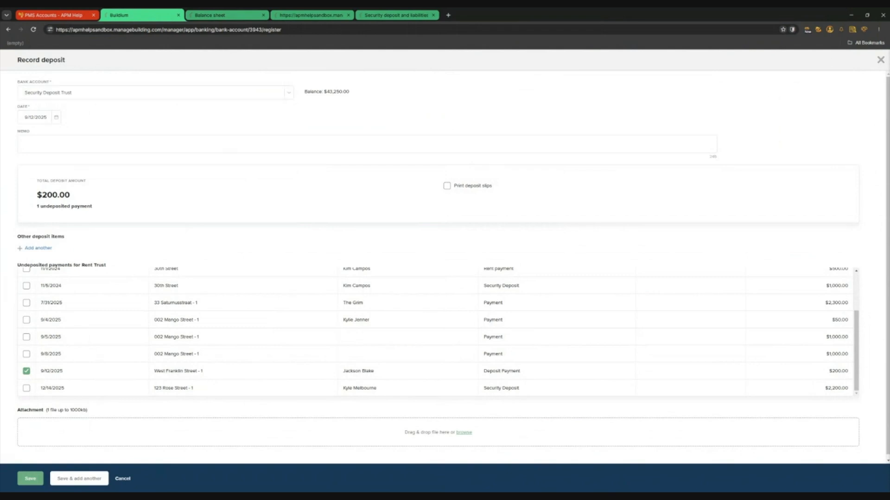
{"action": "left_click", "coordinate": [880, 59]}
{"action": "mouse_move", "coordinate": [46, 131]}
{"action": "left_click", "coordinate": [104, 158]}
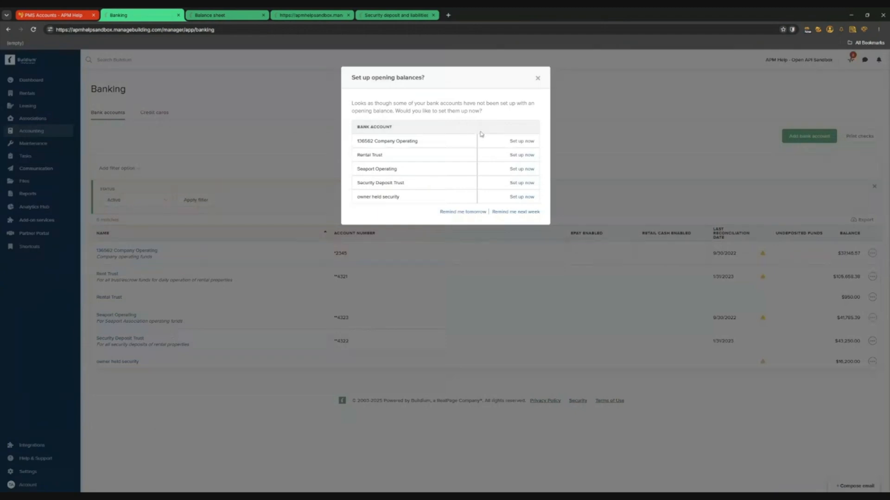
Check that Security Deposit Trust's deposit form lists no payments, then go to the Balance sheet report
{"action": "left_click", "coordinate": [535, 77]}
{"action": "left_click", "coordinate": [138, 339]}
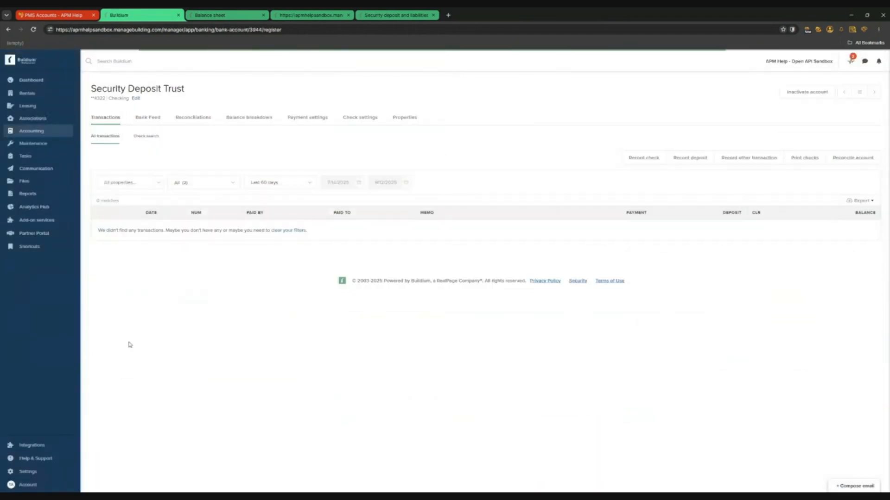
{"action": "left_click", "coordinate": [695, 181]}
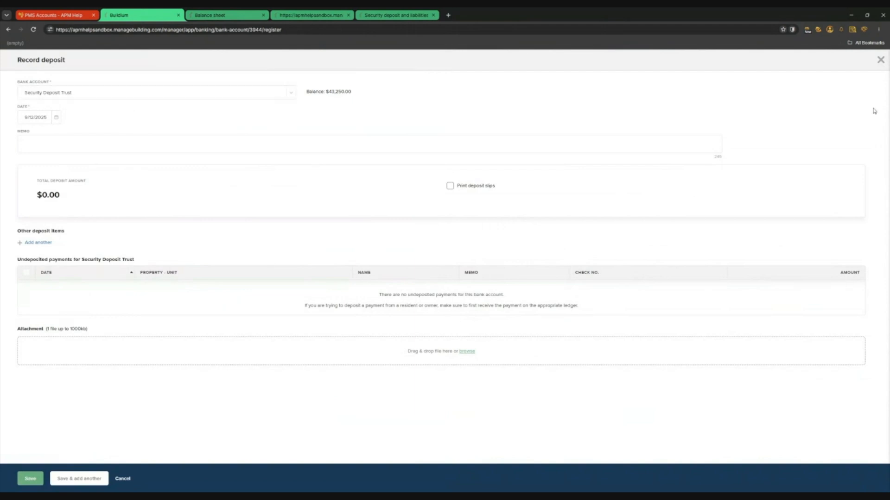
{"action": "left_click", "coordinate": [879, 61]}
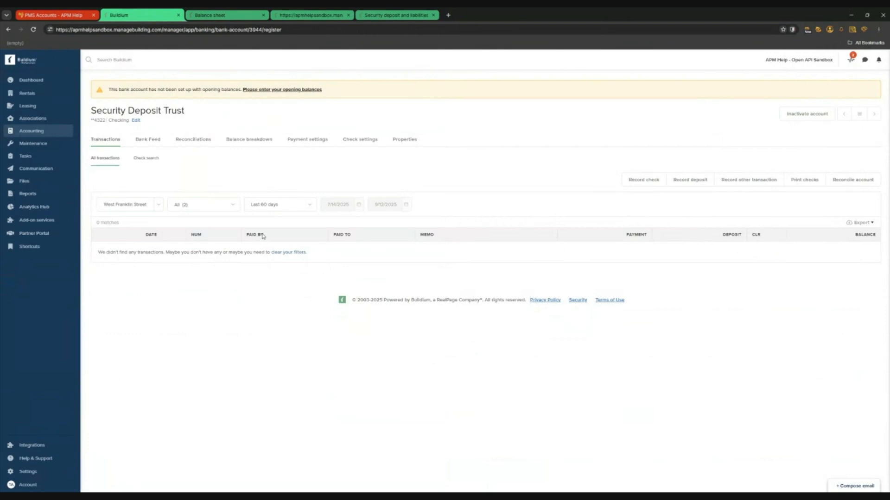
{"action": "left_click", "coordinate": [217, 19]}
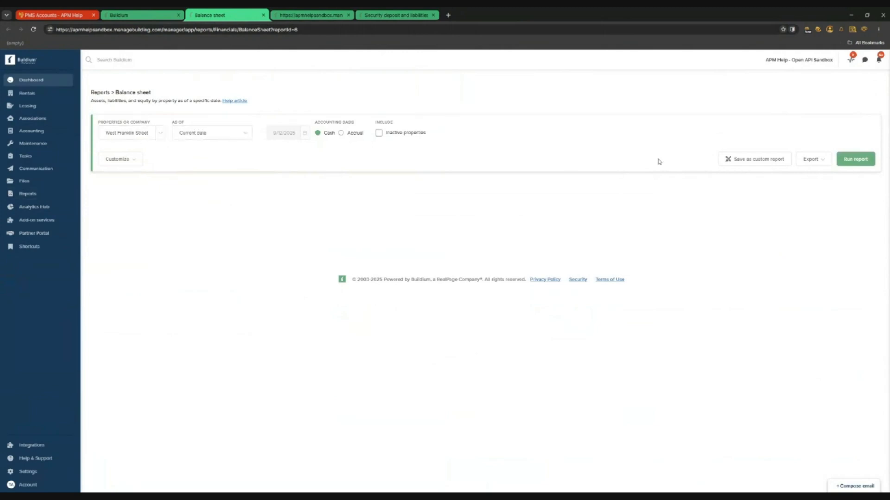
Run the West Franklin Street balance sheet showing $200 Undeposited Funds, then return to Banking
{"action": "left_click", "coordinate": [855, 159]}
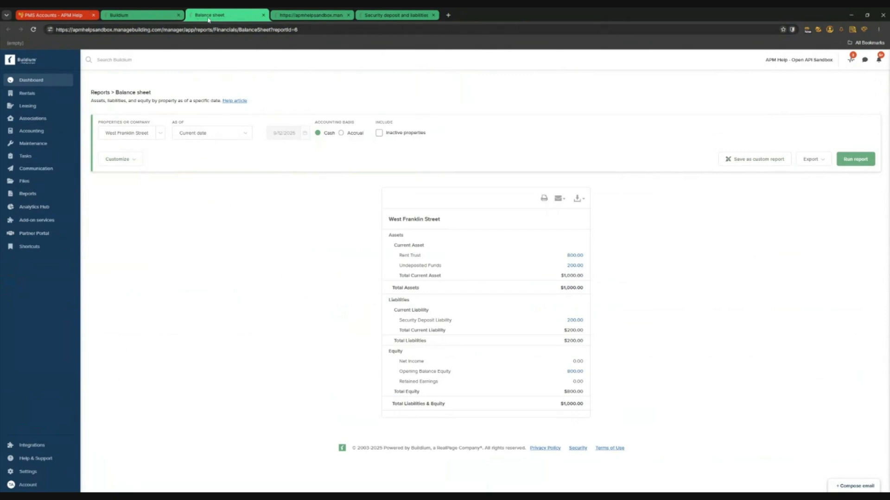
{"action": "left_click", "coordinate": [108, 17]}
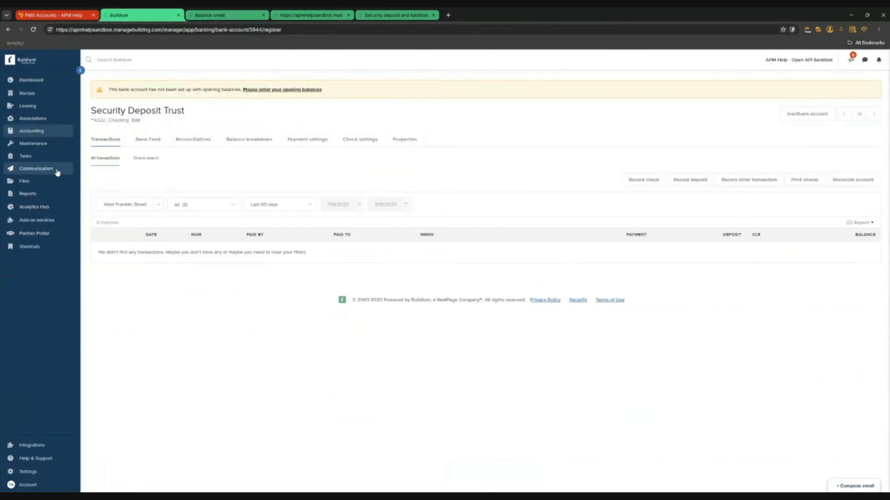
{"action": "mouse_move", "coordinate": [37, 131]}
{"action": "left_click", "coordinate": [114, 158]}
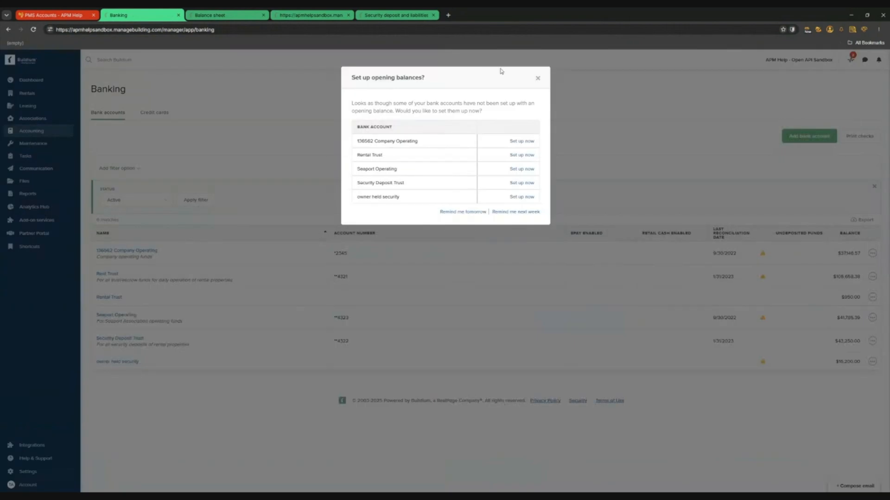
Deposit the 9/12/2025 $200 payment into Security Deposit Trust and rerun the balance sheet
{"action": "left_click", "coordinate": [537, 78]}
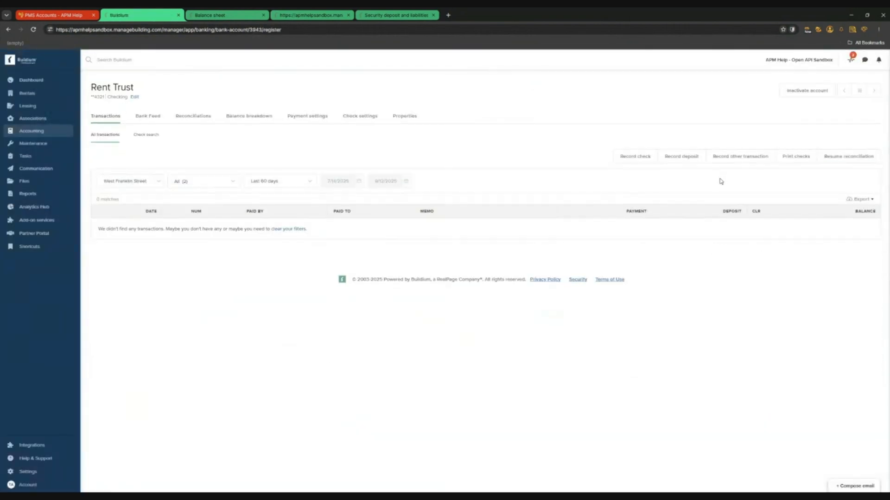
{"action": "left_click", "coordinate": [681, 155]}
{"action": "scroll", "coordinate": [252, 325], "scroll_direction": "down", "scroll_amount": 2}
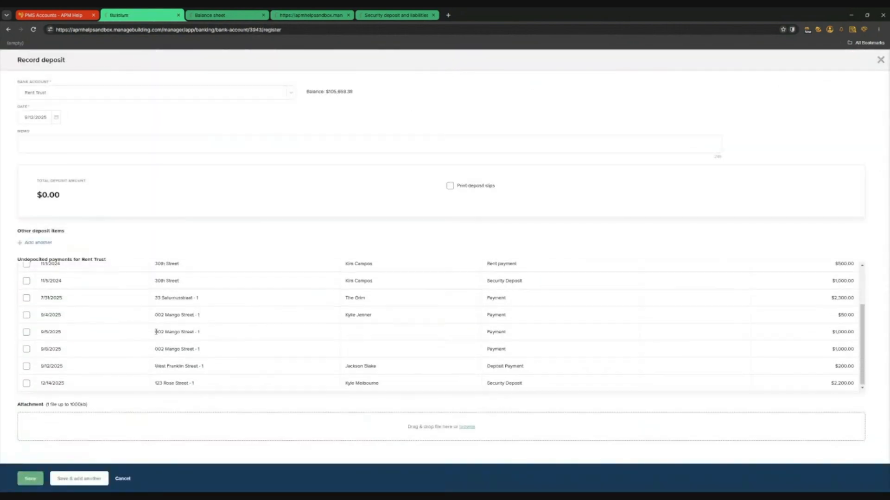
{"action": "left_click", "coordinate": [26, 365]}
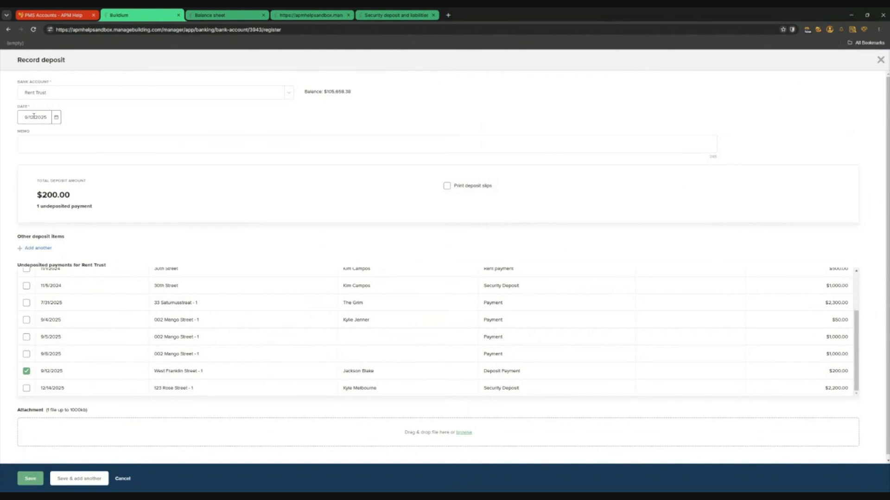
{"action": "left_click", "coordinate": [267, 96]}
{"action": "left_click", "coordinate": [66, 163]}
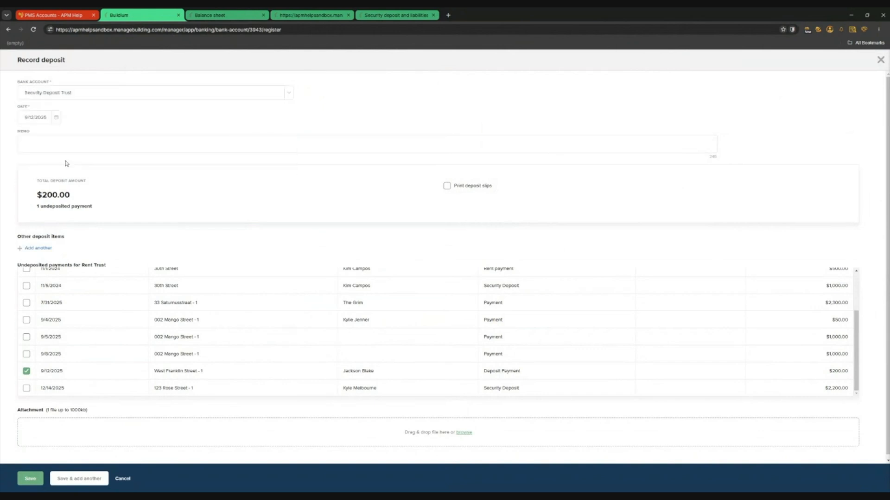
{"action": "left_click", "coordinate": [30, 480]}
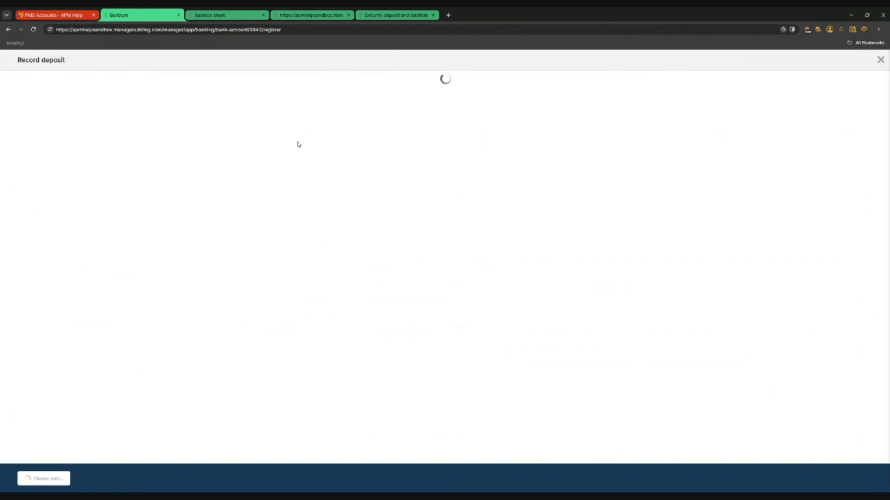
{"action": "left_click", "coordinate": [234, 15]}
{"action": "left_click", "coordinate": [851, 160]}
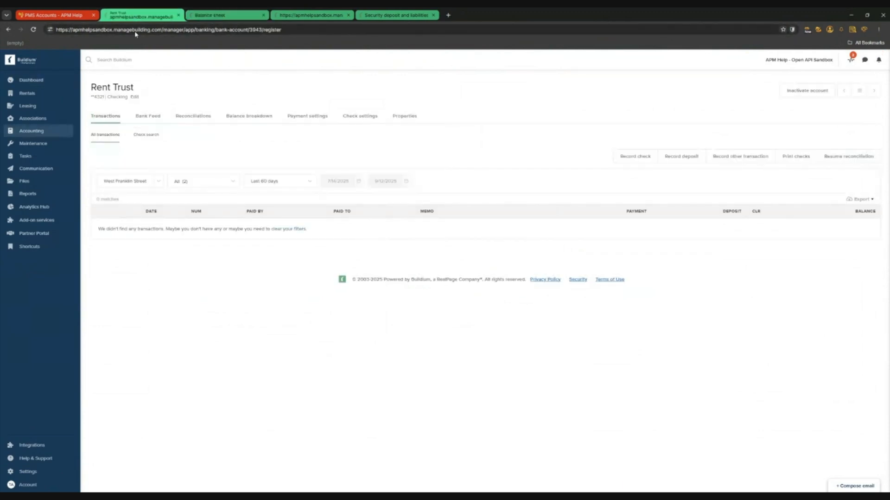
Open the $200 West Franklin Street deposit in the Security Deposit Trust register
{"action": "mouse_move", "coordinate": [33, 133]}
{"action": "left_click", "coordinate": [110, 158]}
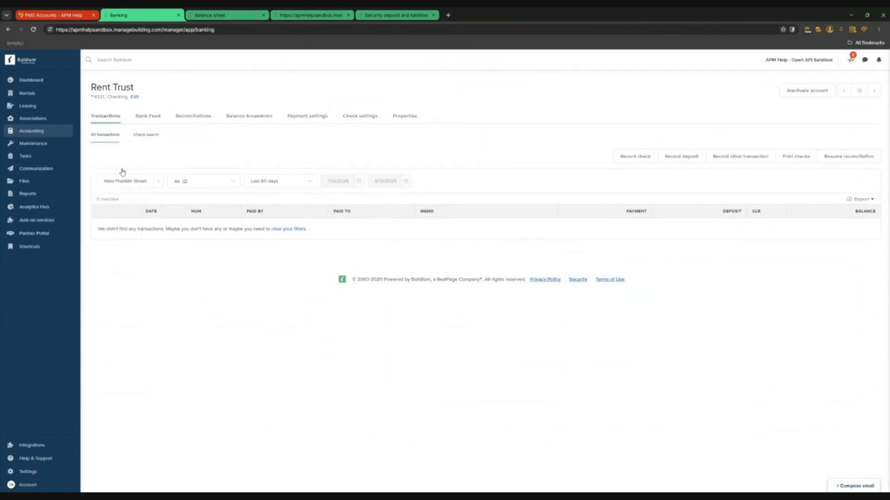
{"action": "left_click", "coordinate": [536, 76]}
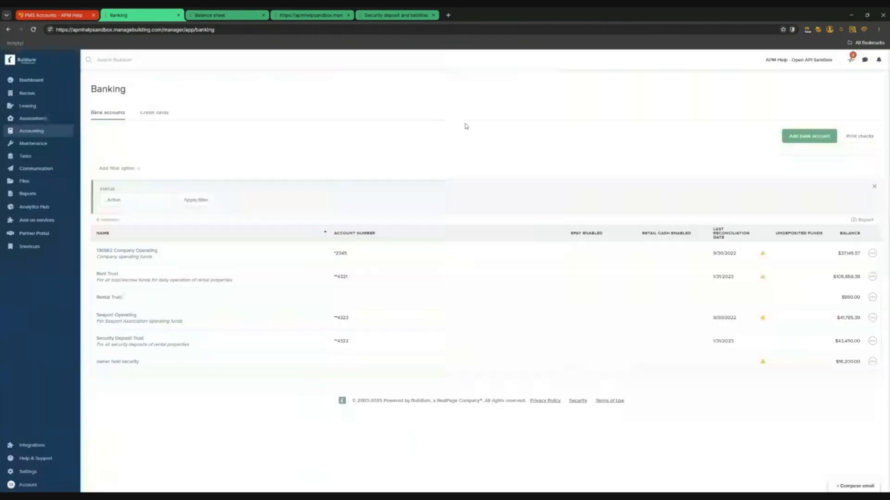
{"action": "left_click", "coordinate": [135, 341]}
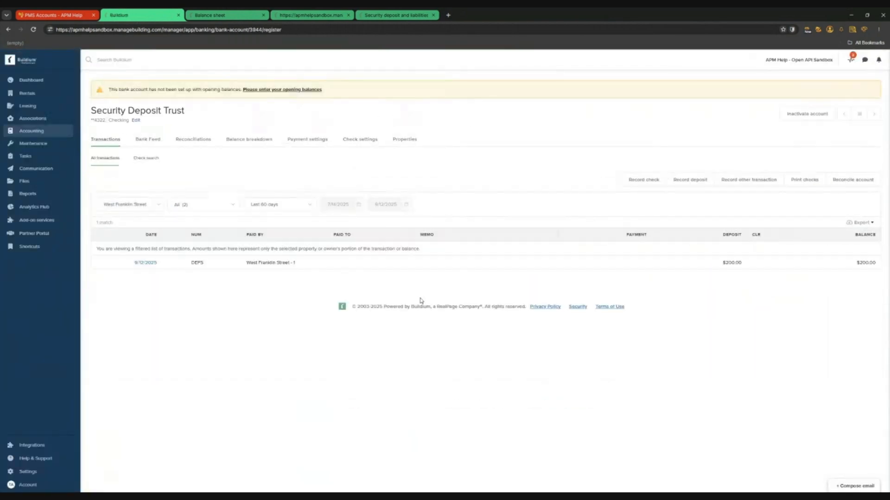
{"action": "left_click", "coordinate": [376, 267]}
Delete that $200 deposit and return to the bank accounts list
{"action": "left_click", "coordinate": [874, 482]}
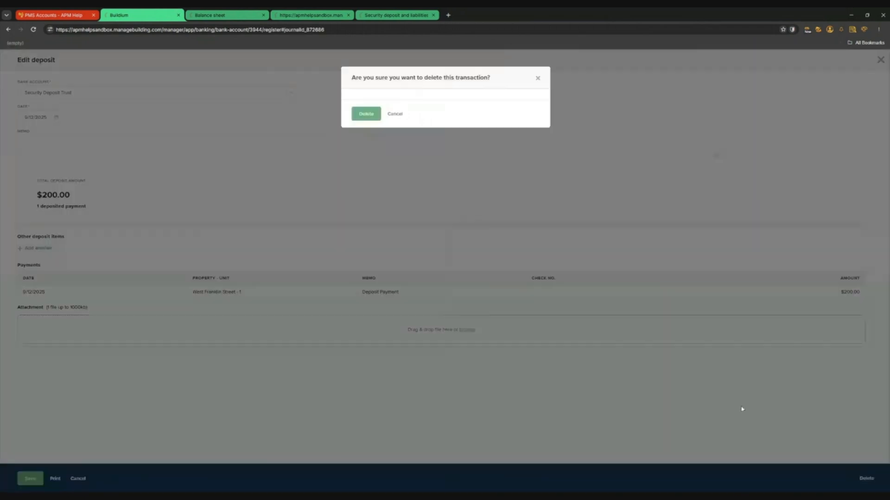
{"action": "left_click", "coordinate": [393, 113]}
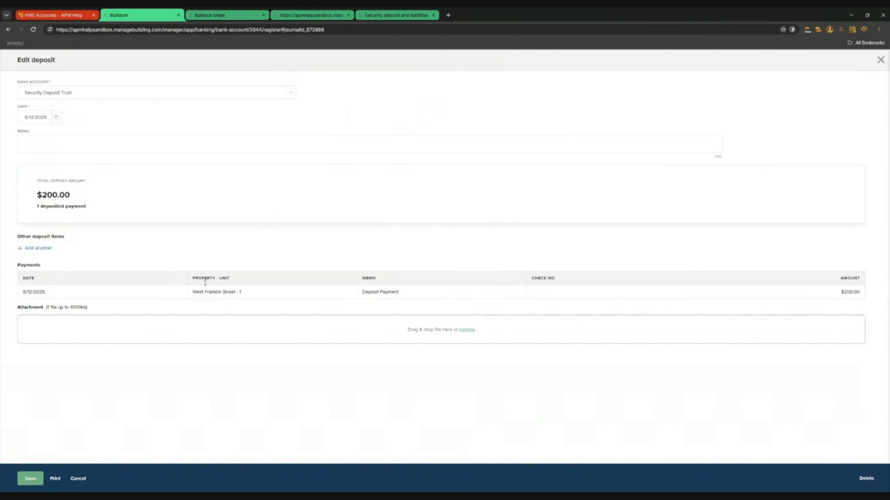
{"action": "left_click", "coordinate": [865, 482]}
{"action": "left_click", "coordinate": [366, 114]}
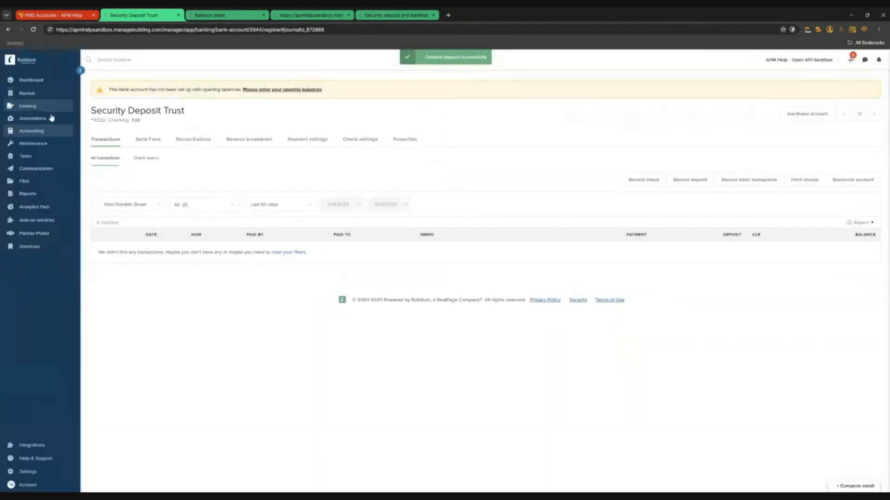
{"action": "mouse_move", "coordinate": [56, 131]}
{"action": "left_click", "coordinate": [110, 158]}
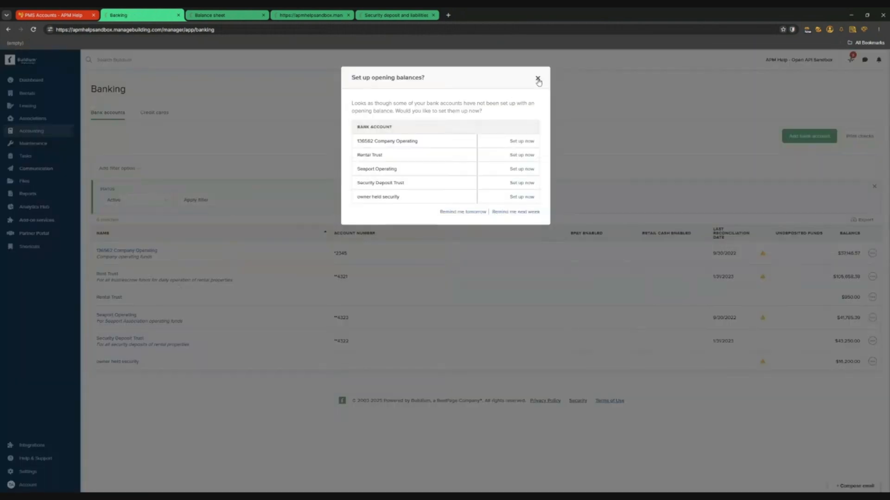
Deposit the 9/12/2025 $200 payment into Rent Trust and rerun the balance sheet, now showing $1,000
{"action": "left_click", "coordinate": [536, 79]}
{"action": "left_click", "coordinate": [107, 274]}
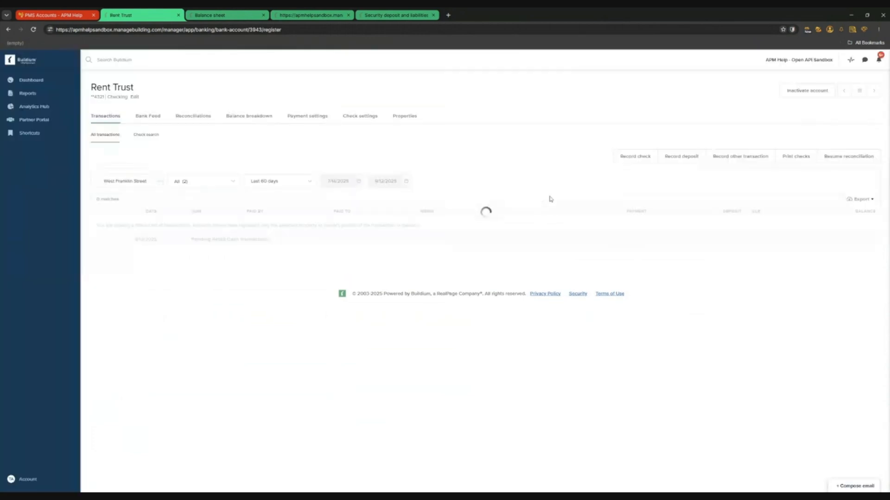
{"action": "left_click", "coordinate": [684, 157]}
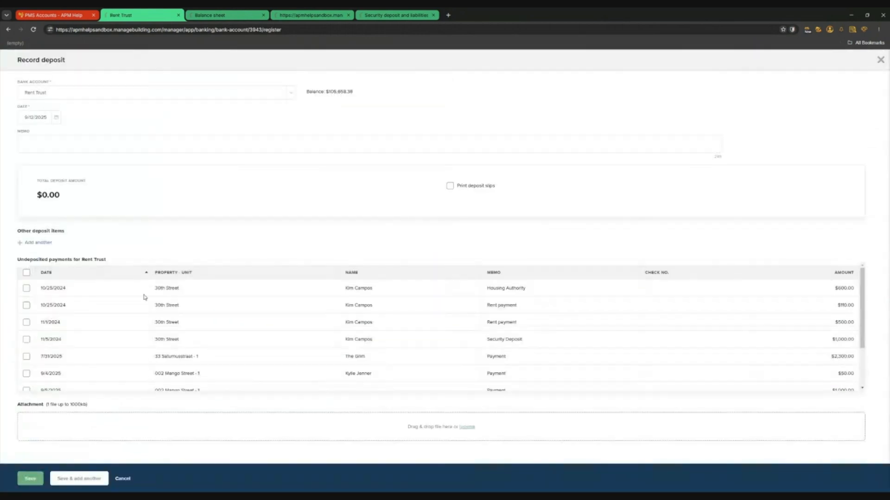
{"action": "scroll", "coordinate": [106, 366], "scroll_direction": "down", "scroll_amount": 2}
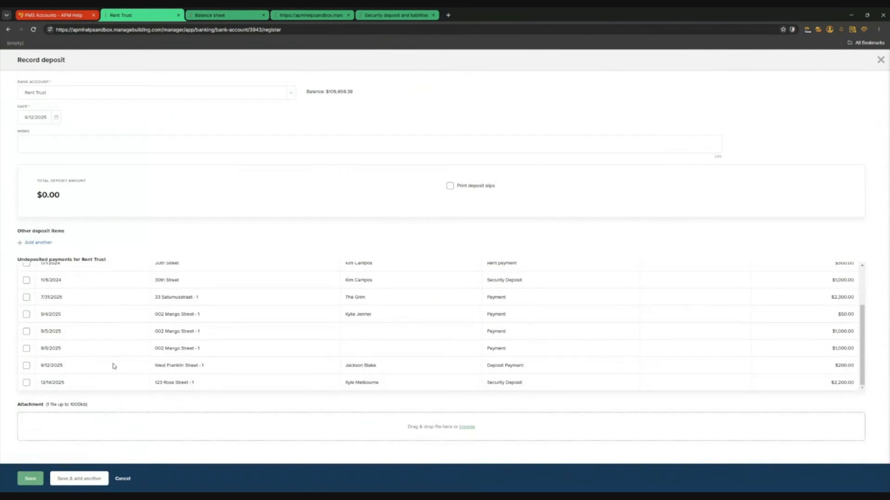
{"action": "left_click", "coordinate": [26, 365]}
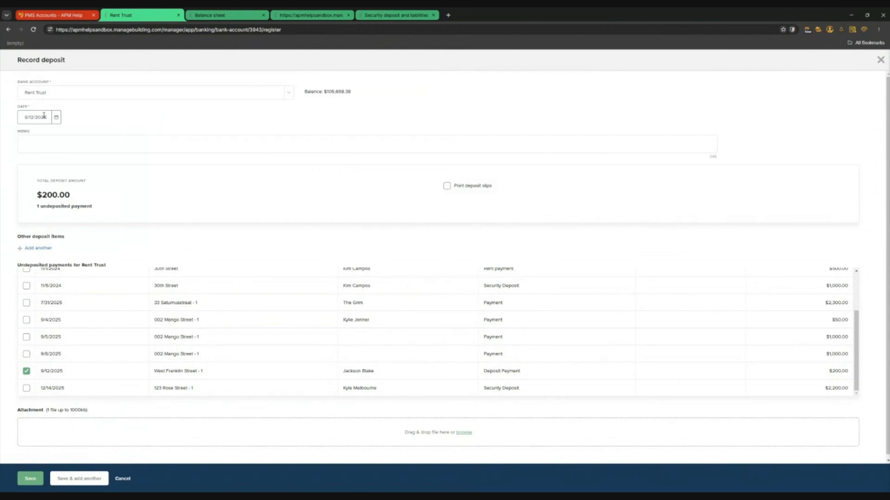
{"action": "left_click", "coordinate": [32, 481]}
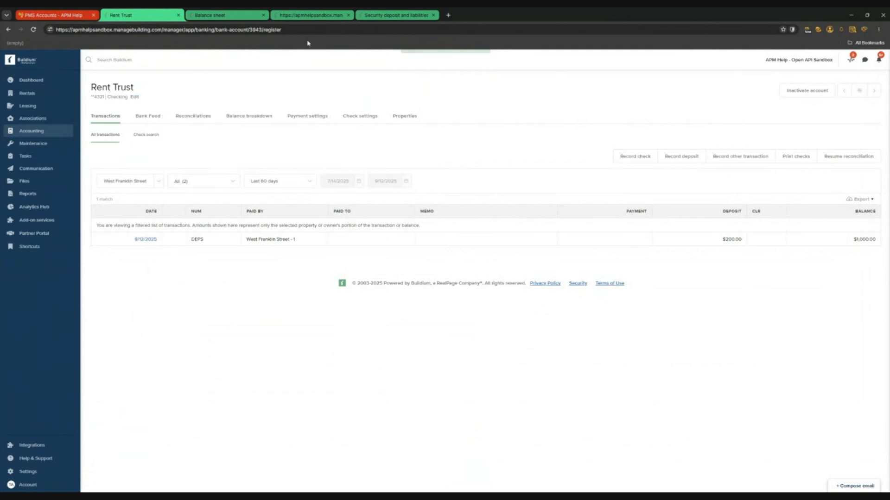
{"action": "key", "text": "ctrl+Tab"}
{"action": "left_click", "coordinate": [856, 158]}
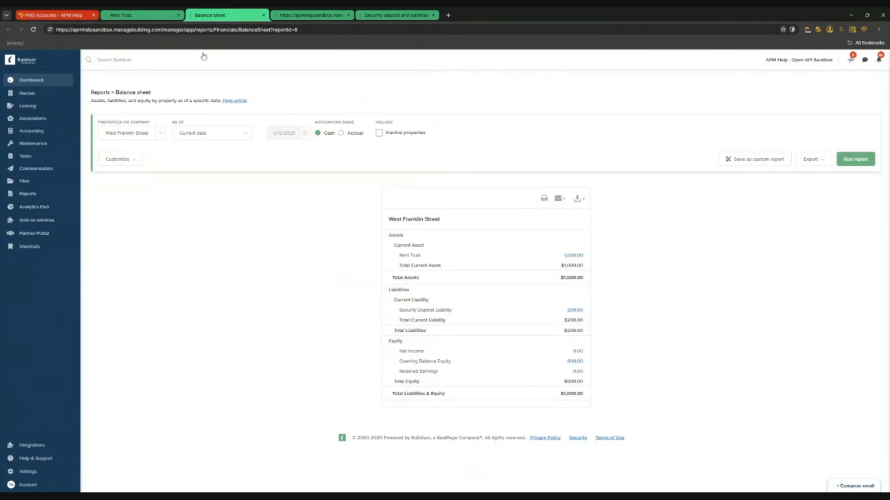
Return to the Rent Trust register and begin recording a transfer out of it
{"action": "left_click", "coordinate": [139, 15]}
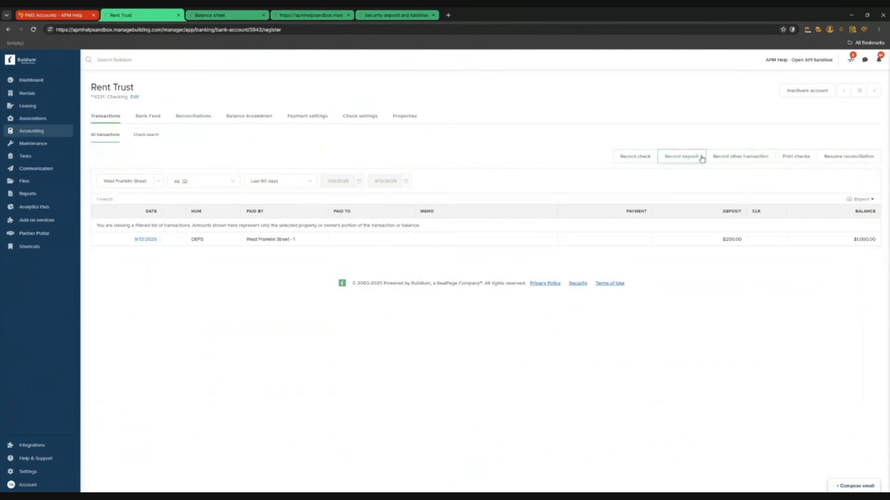
{"action": "left_click", "coordinate": [748, 158]}
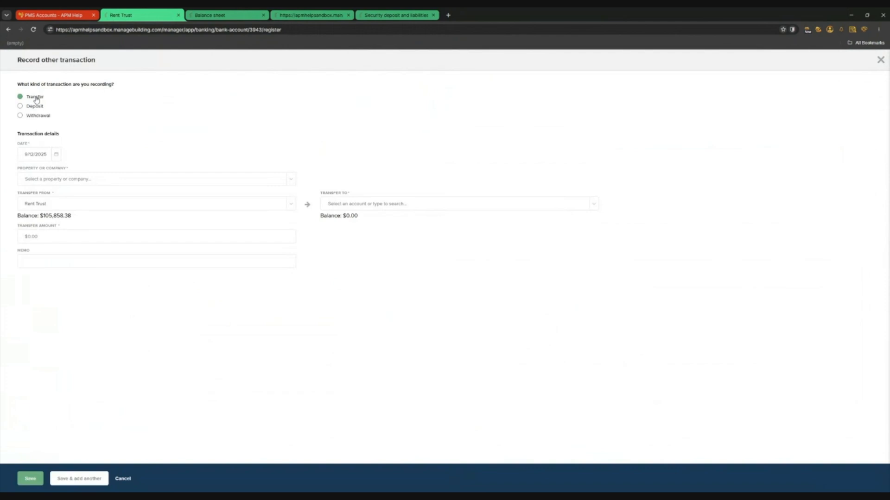
Set up a $200 West Franklin Street, Property level transfer to Security Deposit Trust
{"action": "left_click", "coordinate": [94, 181]}
{"action": "type", "text": "west"}
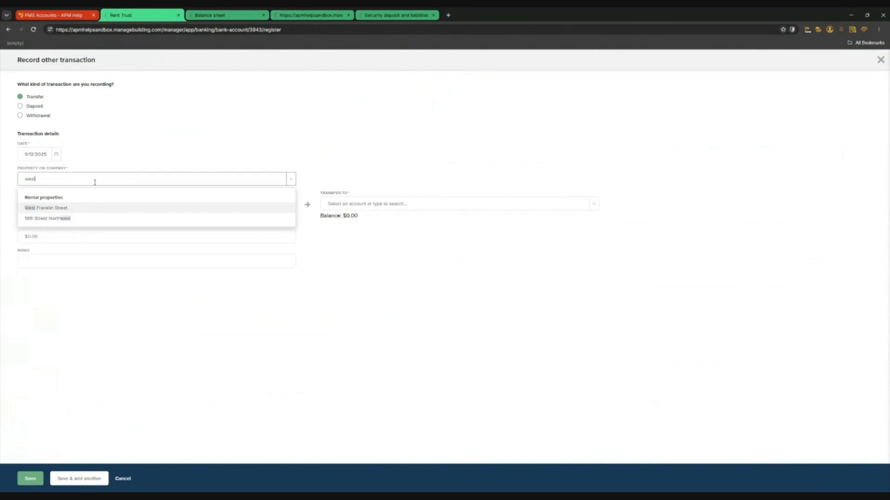
{"action": "left_click", "coordinate": [69, 208]}
{"action": "left_click", "coordinate": [432, 179]}
{"action": "left_click", "coordinate": [433, 196]}
{"action": "left_click", "coordinate": [395, 207]}
{"action": "type", "text": "s"}
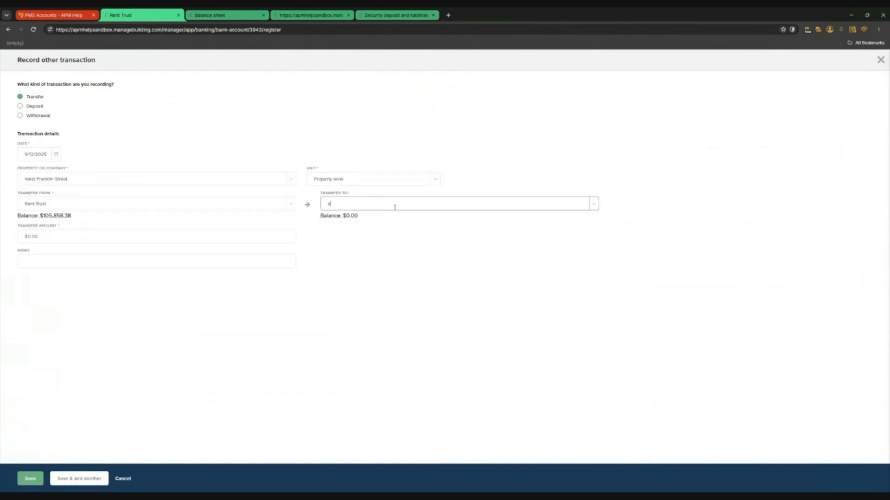
{"action": "type", "text": "ecu"}
{"action": "left_click", "coordinate": [371, 222]}
{"action": "left_click", "coordinate": [134, 237]}
{"action": "type", "text": "200"}
Add a memo naming the tenant's move-in deposit and save the transfer
{"action": "left_click", "coordinate": [76, 258]}
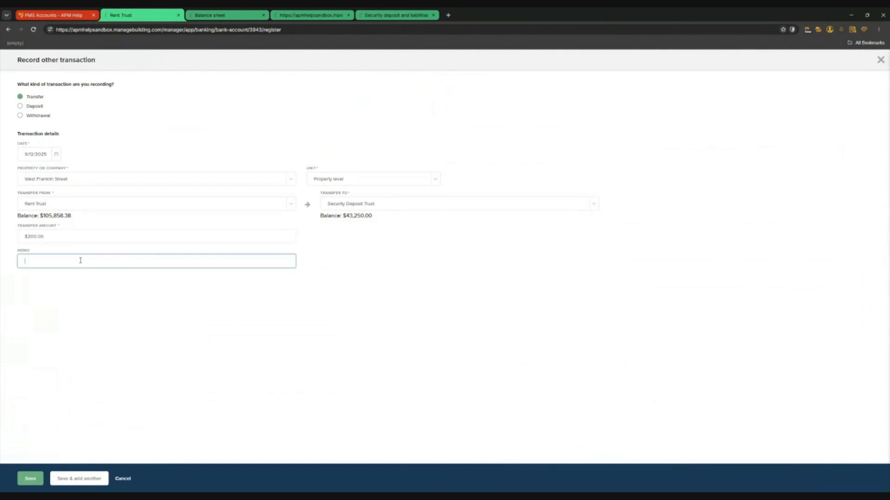
{"action": "left_click", "coordinate": [31, 479]}
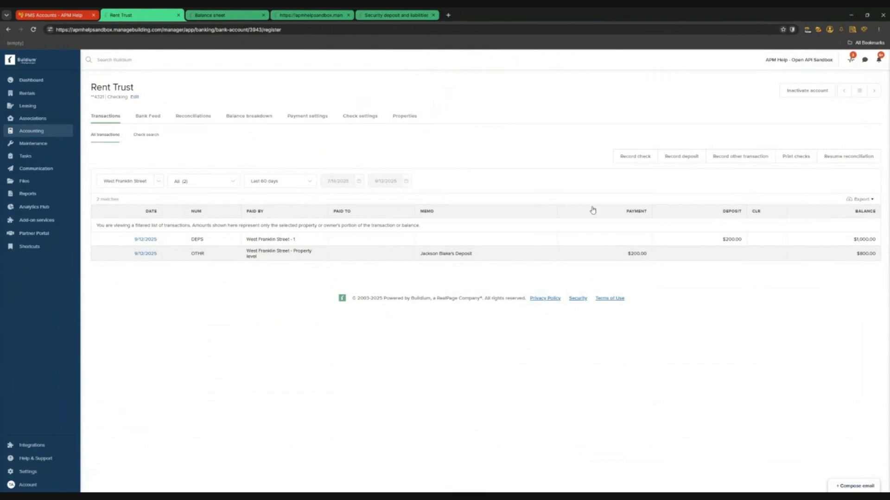
Rerun the balance sheet showing $800 Rent Trust and $200 Security Deposit Trust, then return to Rent Trust
{"action": "left_click", "coordinate": [232, 17]}
{"action": "left_click", "coordinate": [855, 159]}
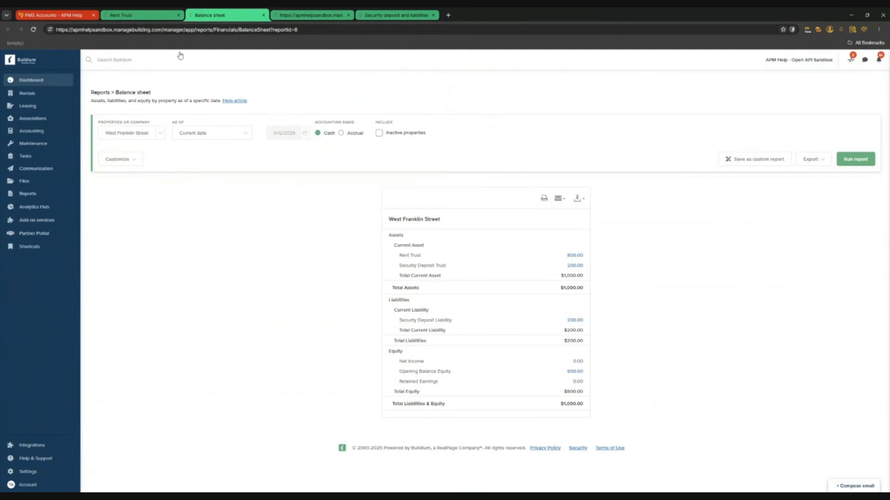
{"action": "left_click", "coordinate": [139, 15]}
Open the Security Deposit Trust register showing the $200 West Franklin Street transfer
{"action": "mouse_move", "coordinate": [41, 132]}
{"action": "left_click", "coordinate": [125, 160]}
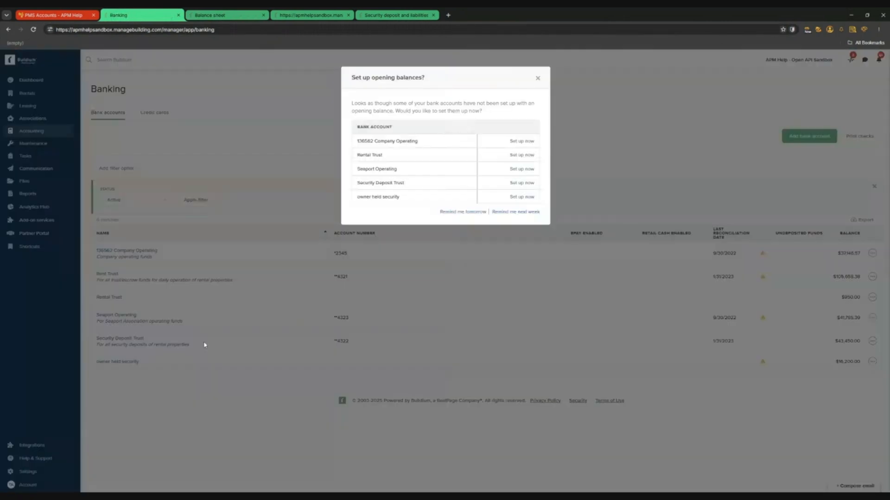
{"action": "left_click", "coordinate": [537, 78]}
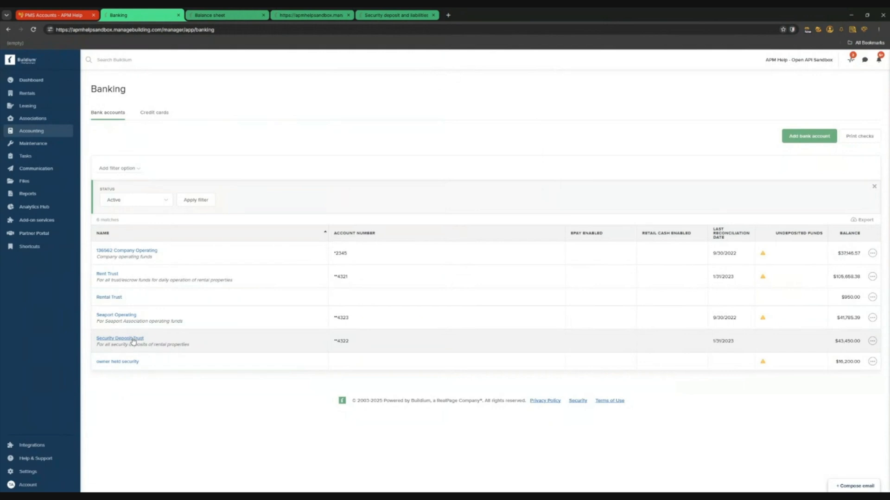
{"action": "left_click", "coordinate": [130, 339]}
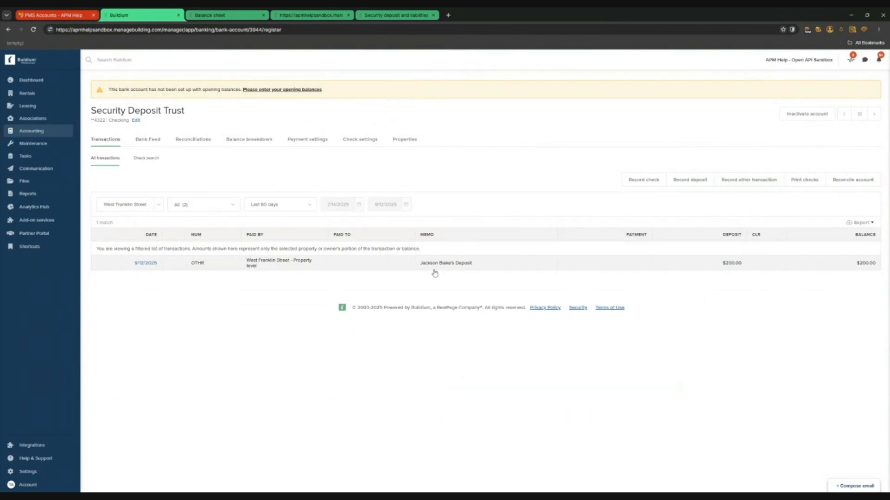
Start a Security Deposit Trust transfer for West Franklin Street into Rent Trust at Property level
{"action": "left_click", "coordinate": [744, 181]}
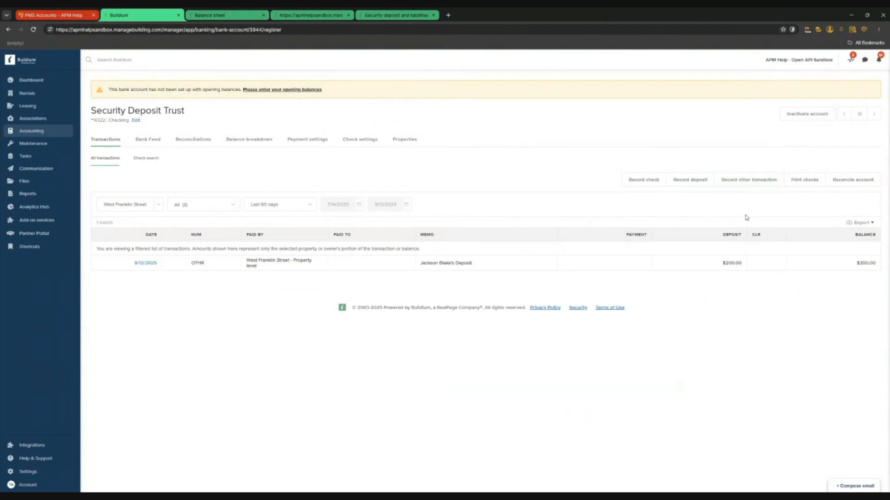
{"action": "left_click", "coordinate": [134, 179]}
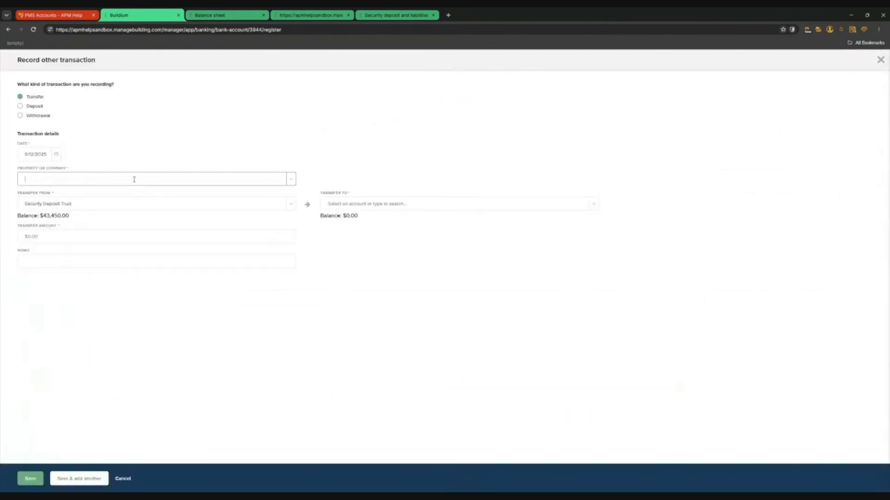
{"action": "type", "text": "west"}
{"action": "left_click", "coordinate": [80, 212]}
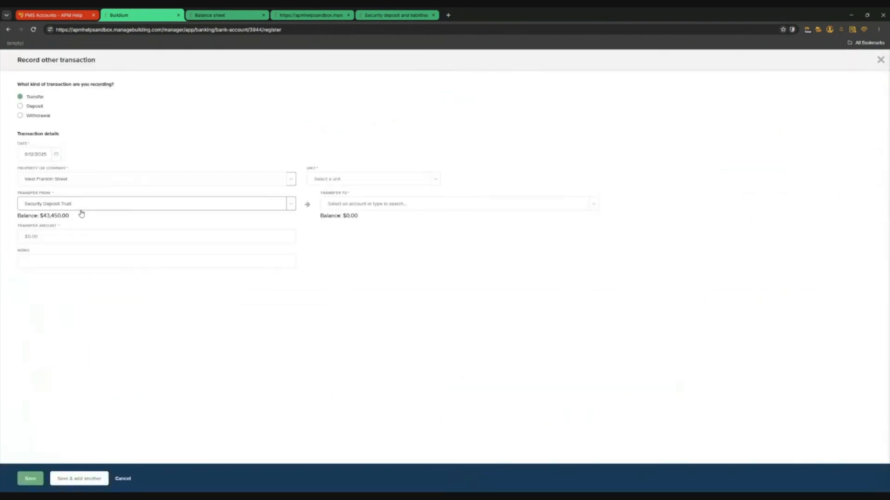
{"action": "left_click", "coordinate": [417, 204]}
{"action": "type", "text": "rent"}
{"action": "left_click", "coordinate": [355, 224]}
{"action": "left_click", "coordinate": [437, 180]}
{"action": "left_click", "coordinate": [340, 198]}
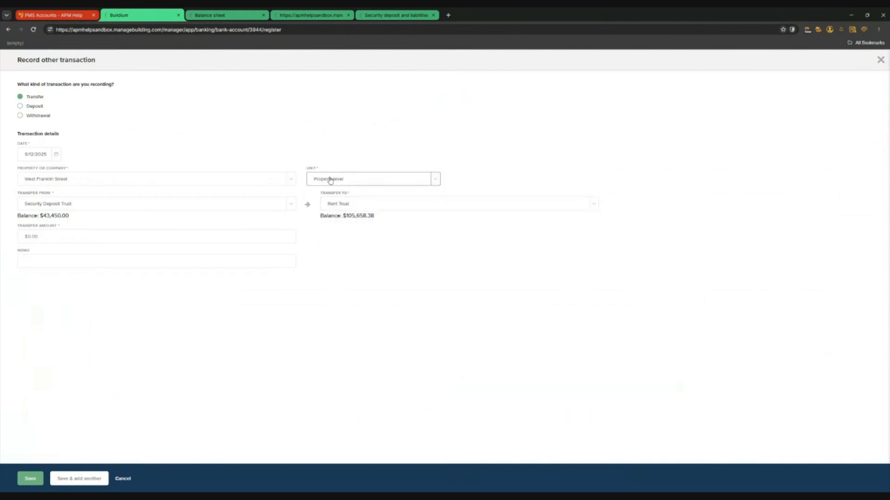
Enter the $200 transfer amount, keeping the unit at Property level
{"action": "left_click", "coordinate": [90, 252]}
{"action": "left_click", "coordinate": [89, 237]}
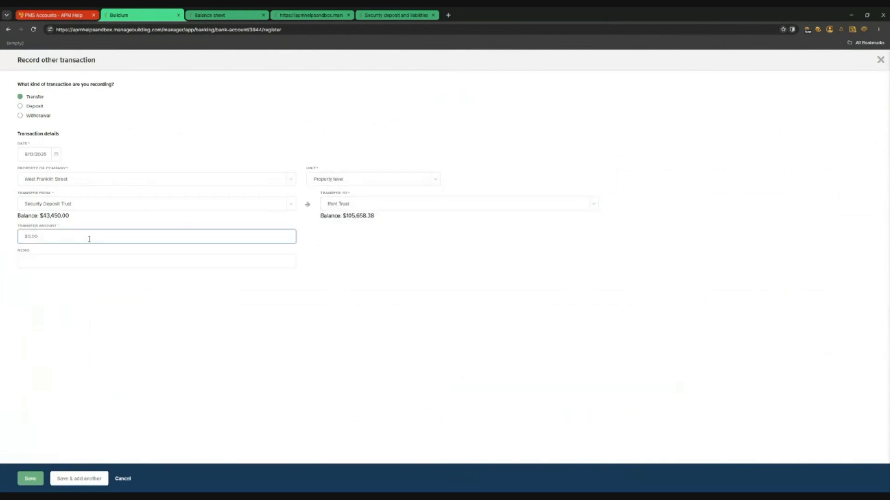
{"action": "left_click", "coordinate": [435, 179]}
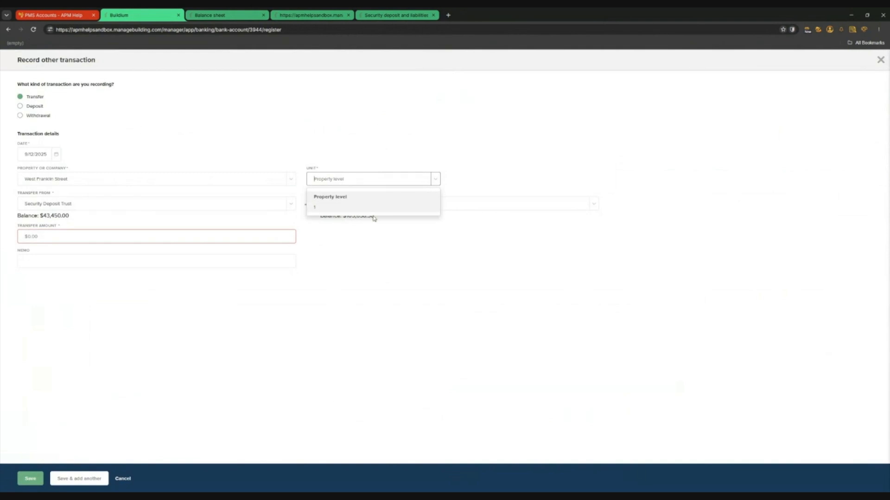
{"action": "left_click", "coordinate": [342, 200]}
{"action": "left_click", "coordinate": [88, 235]}
{"action": "type", "text": "200"}
{"action": "left_click", "coordinate": [168, 340]}
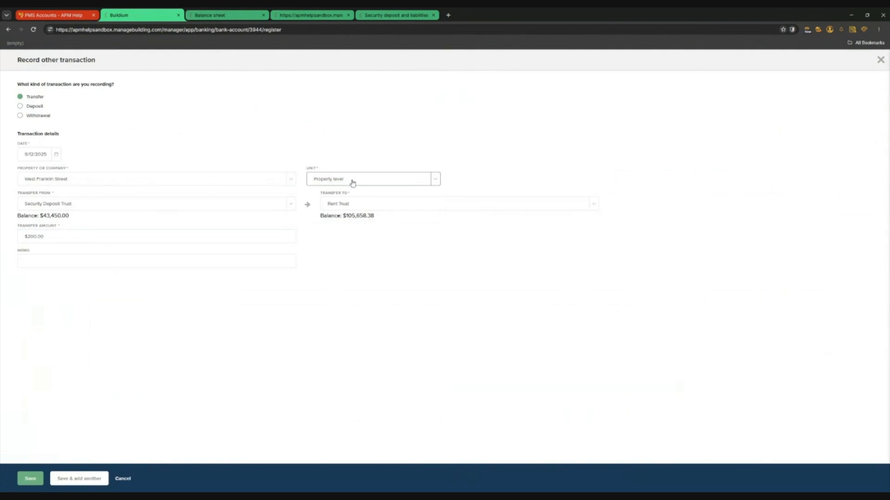
Add a memo, save the transfer, and rerun the balance sheet report
{"action": "left_click", "coordinate": [63, 261]}
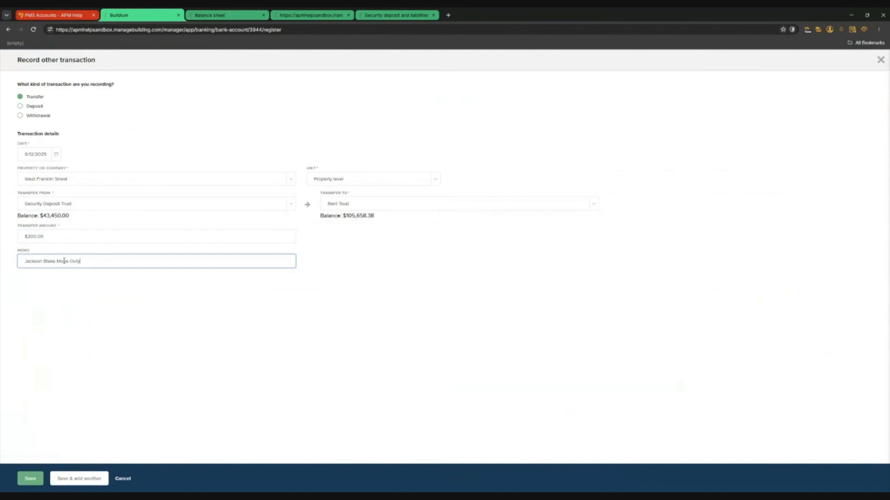
{"action": "left_click", "coordinate": [95, 314]}
{"action": "left_click", "coordinate": [31, 478]}
{"action": "key", "text": "ctrl+Tab"}
{"action": "left_click", "coordinate": [864, 159]}
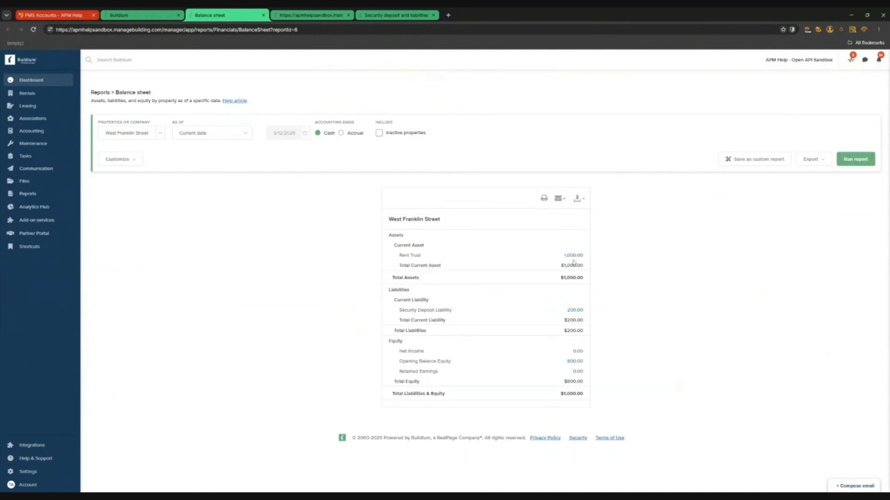
Review the lease ledger, then start and cancel a deposit in Security Deposit Trust
{"action": "left_click", "coordinate": [152, 18]}
{"action": "left_click", "coordinate": [310, 15]}
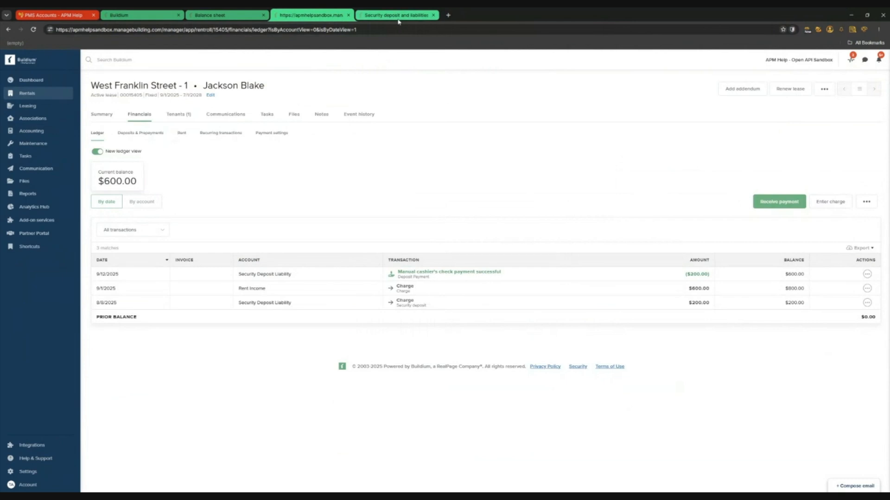
{"action": "left_click", "coordinate": [139, 15]}
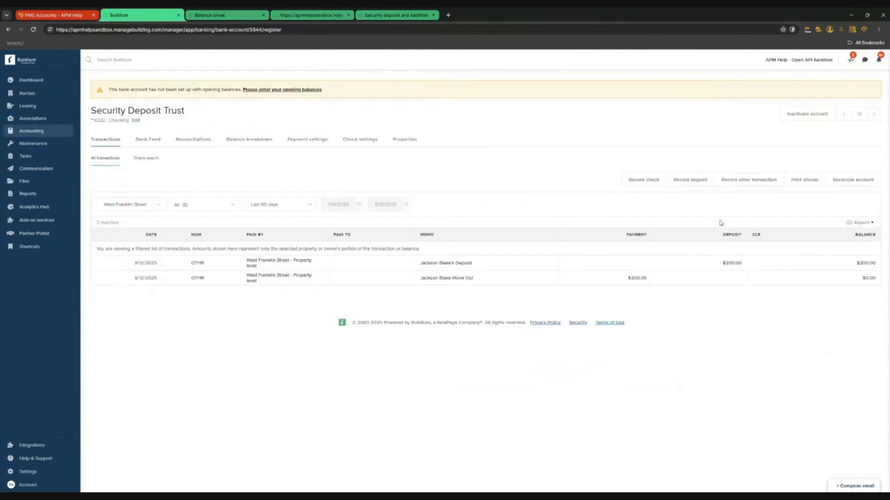
{"action": "left_click", "coordinate": [685, 181]}
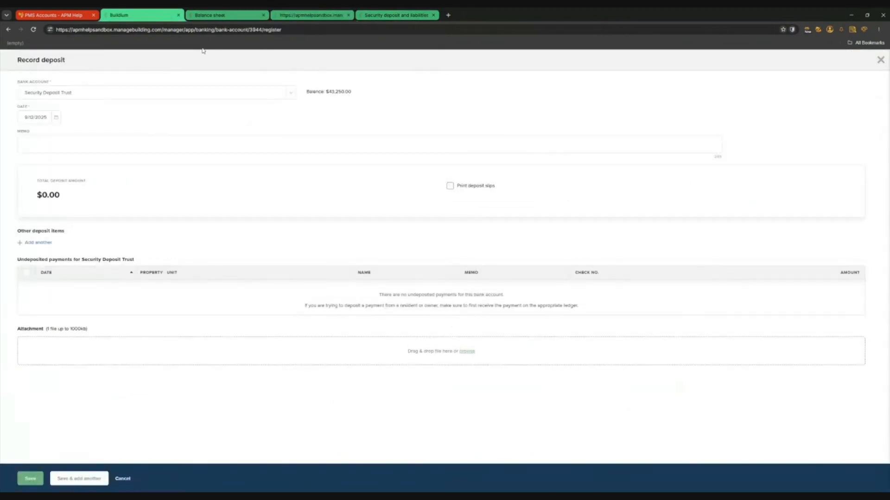
{"action": "left_click", "coordinate": [880, 60]}
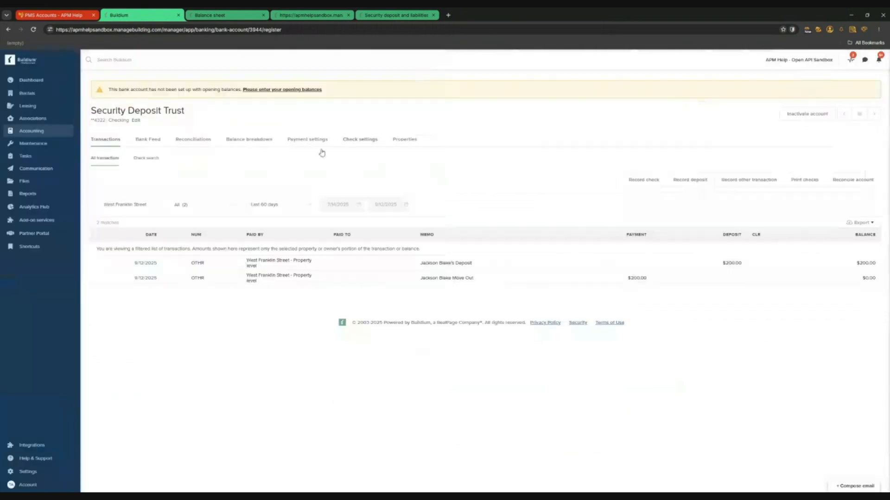
Open the Rent Trust register from the Banking accounts list
{"action": "mouse_move", "coordinate": [50, 132]}
{"action": "left_click", "coordinate": [104, 153]}
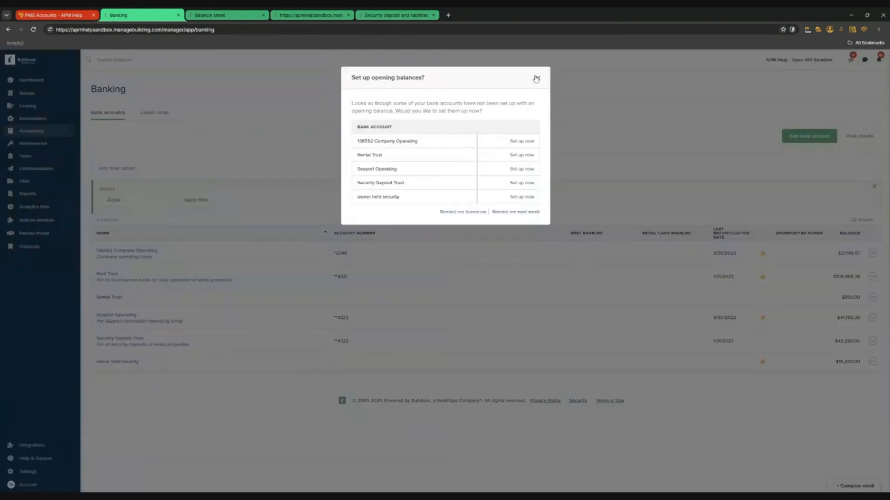
{"action": "left_click", "coordinate": [534, 79]}
{"action": "left_click", "coordinate": [138, 276]}
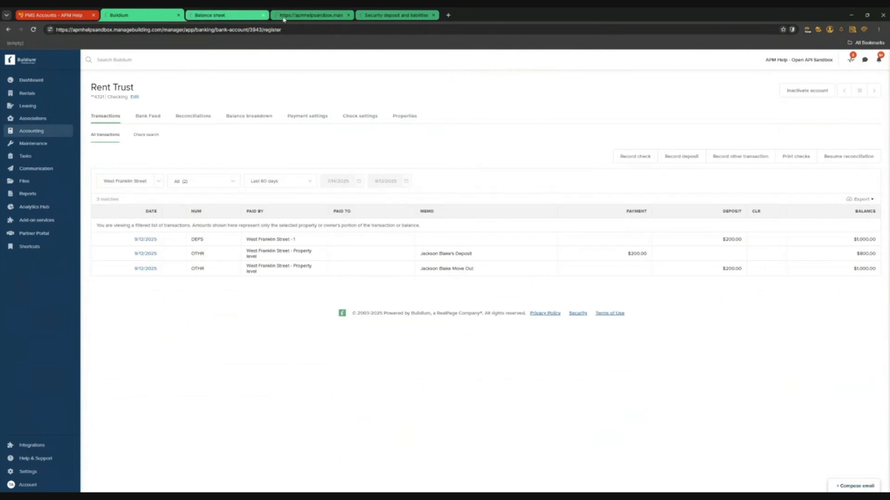
Compare the lease ledger and balance sheet, then return to the Rent Trust register
{"action": "left_click", "coordinate": [297, 12]}
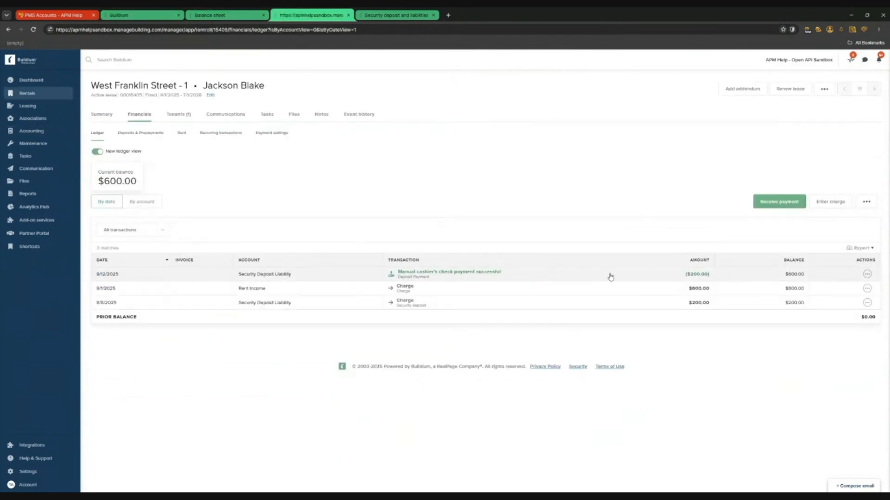
{"action": "left_click", "coordinate": [208, 16]}
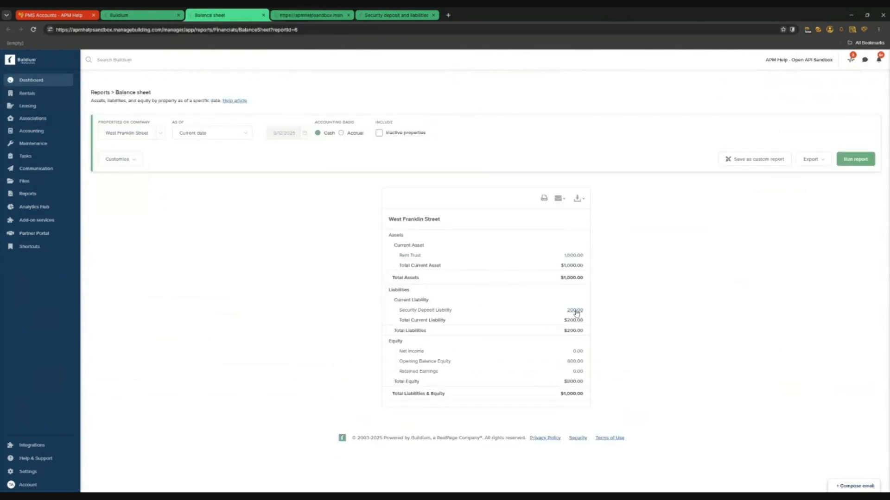
{"action": "left_click", "coordinate": [311, 16]}
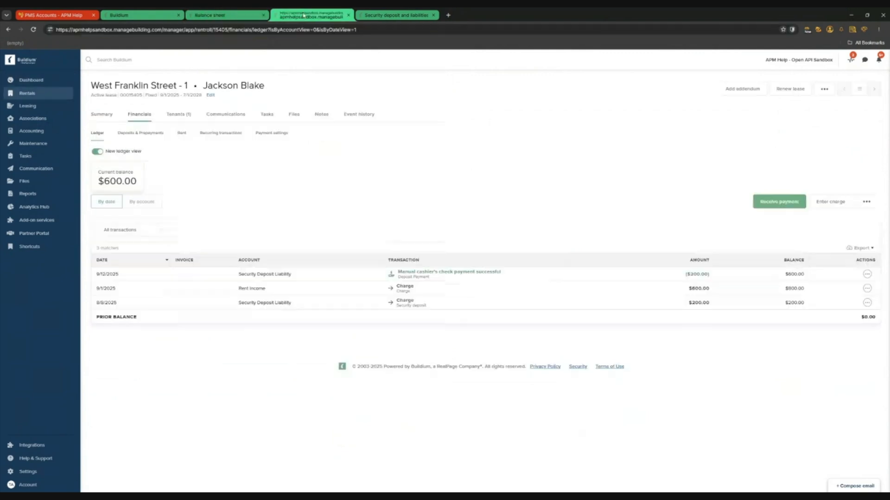
{"action": "left_click", "coordinate": [147, 17]}
Start a new deposit into the Security Deposit Trust account
{"action": "left_click", "coordinate": [681, 157]}
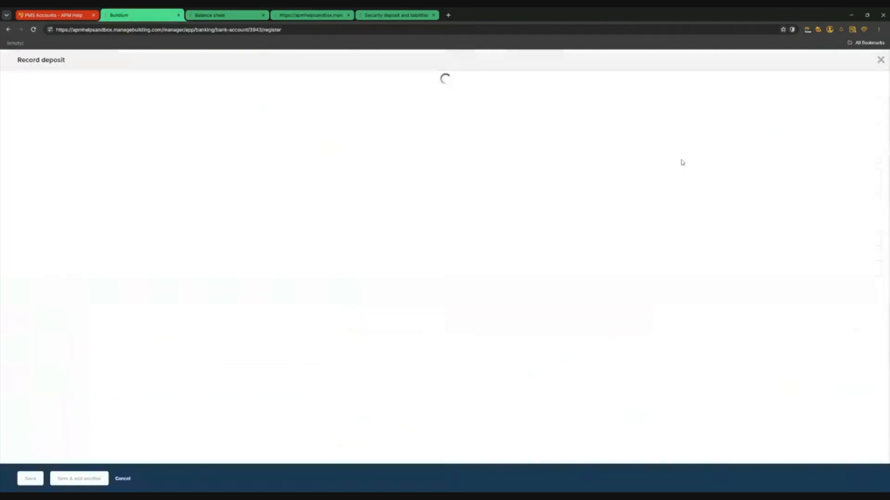
{"action": "scroll", "coordinate": [324, 355], "scroll_direction": "down", "scroll_amount": 1}
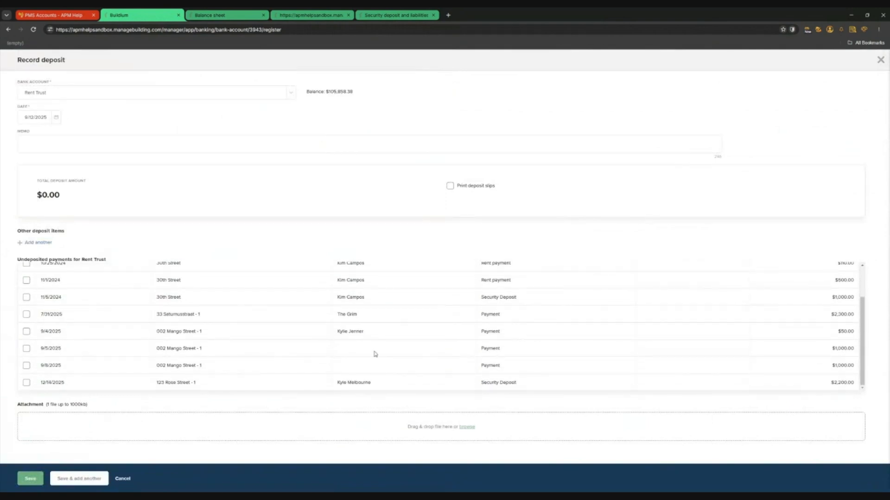
{"action": "scroll", "coordinate": [370, 345], "scroll_direction": "up", "scroll_amount": 2}
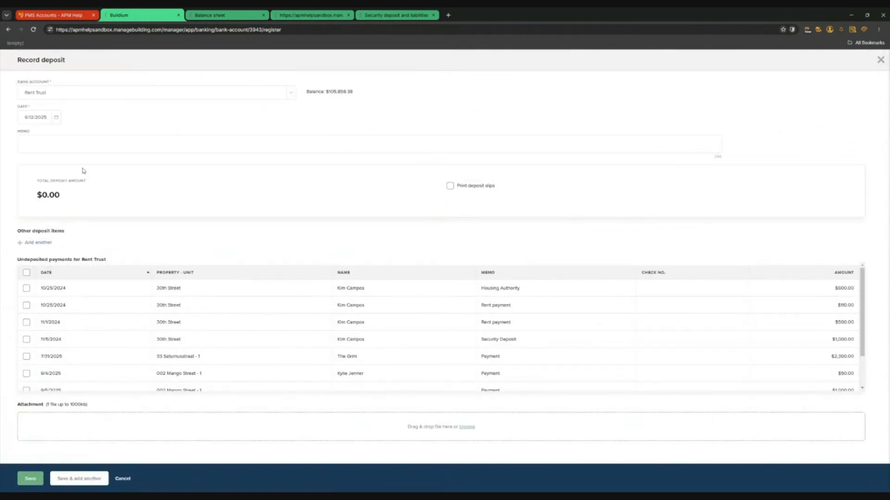
{"action": "left_click", "coordinate": [297, 98]}
{"action": "left_click", "coordinate": [67, 166]}
Add a West Franklin Street deposit line coded to Security Deposit Liability
{"action": "double_click", "coordinate": [39, 245]}
{"action": "left_click", "coordinate": [40, 242]}
{"action": "type", "text": "west"}
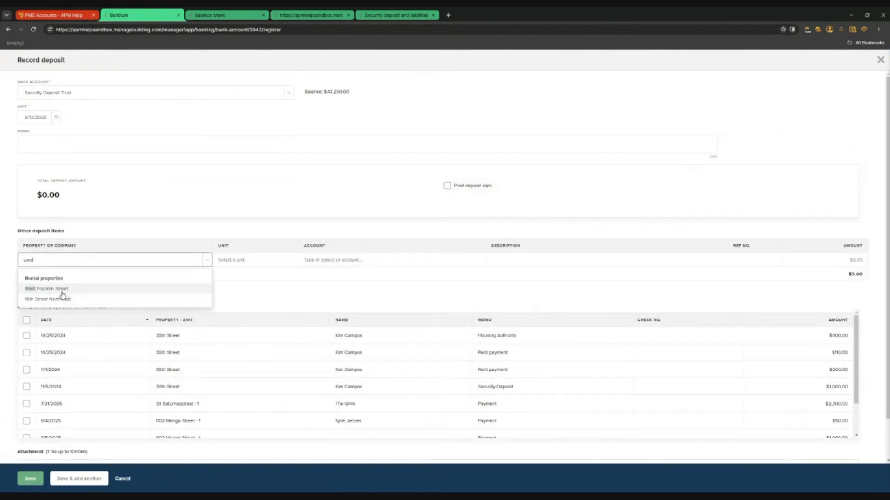
{"action": "left_click", "coordinate": [62, 291]}
{"action": "left_click", "coordinate": [366, 259]}
{"action": "type", "text": "sec"}
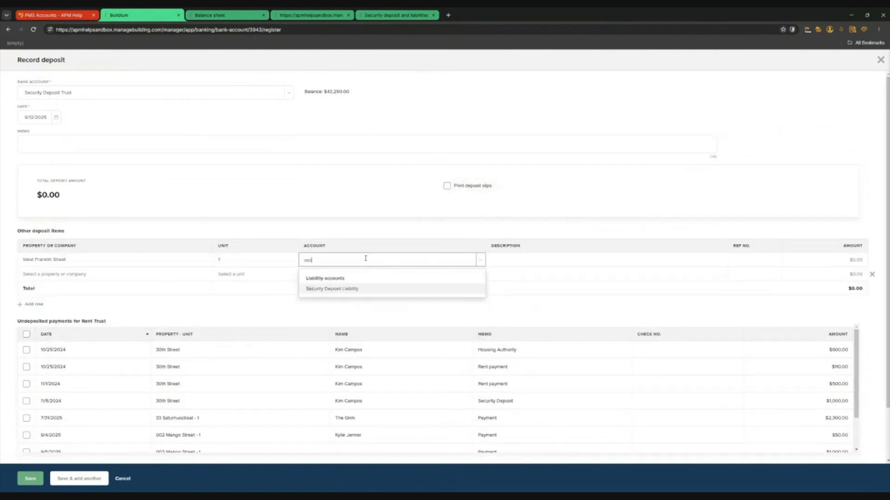
{"action": "left_click", "coordinate": [354, 290]}
Set the line to $200 at Property level and save the deposit
{"action": "left_click", "coordinate": [834, 260]}
{"action": "type", "text": "200"}
{"action": "left_click", "coordinate": [804, 222]}
{"action": "left_click", "coordinate": [255, 265]}
{"action": "left_click", "coordinate": [274, 271]}
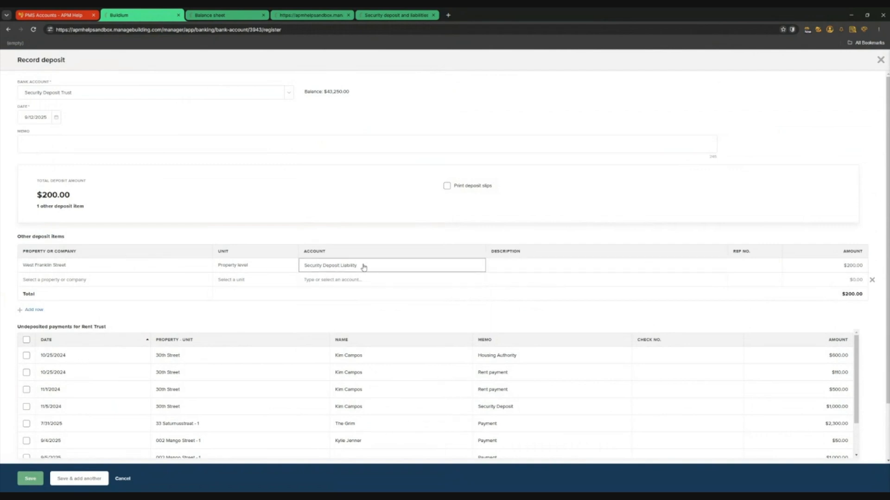
{"action": "left_click", "coordinate": [30, 479]}
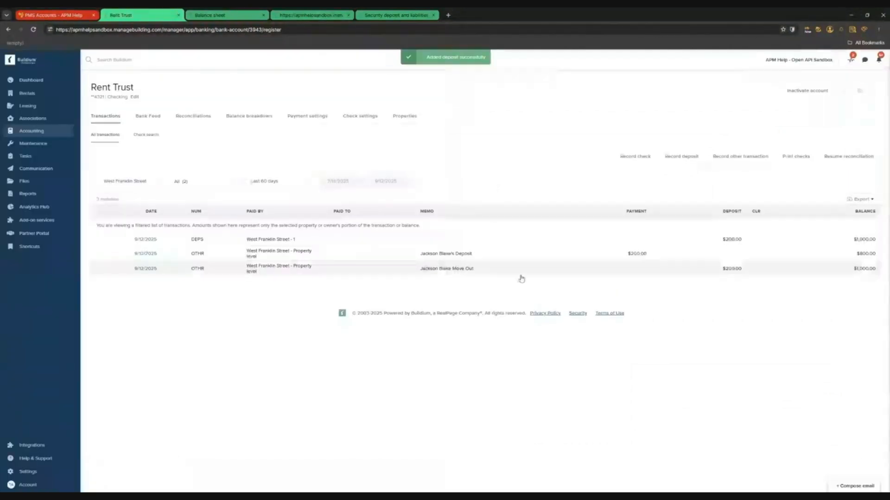
Rerun the balance sheet, then inspect the move-out transfer and $200 deposit in Rent Trust
{"action": "left_click", "coordinate": [226, 17]}
{"action": "left_click", "coordinate": [854, 159]}
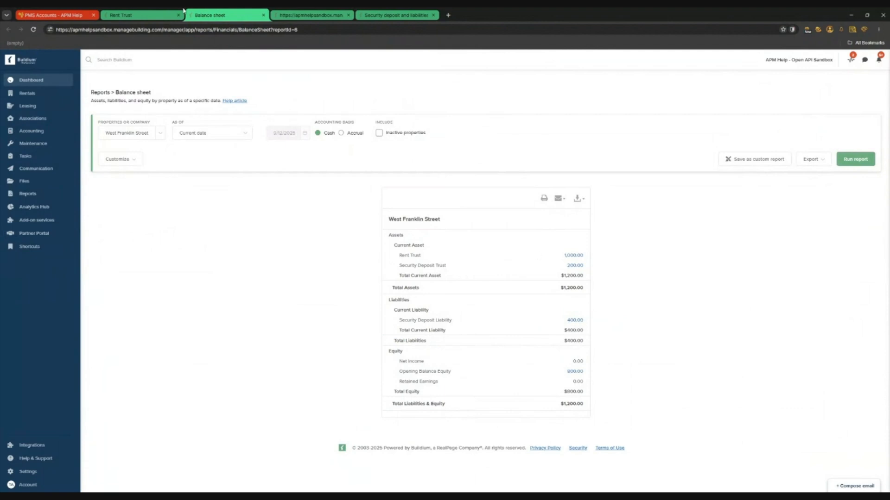
{"action": "left_click", "coordinate": [323, 17]}
{"action": "left_click", "coordinate": [139, 16]}
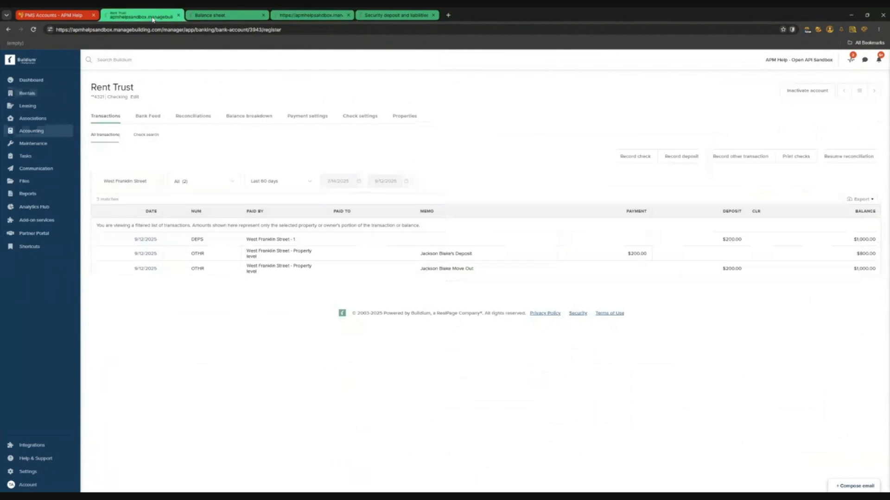
{"action": "left_click", "coordinate": [492, 276]}
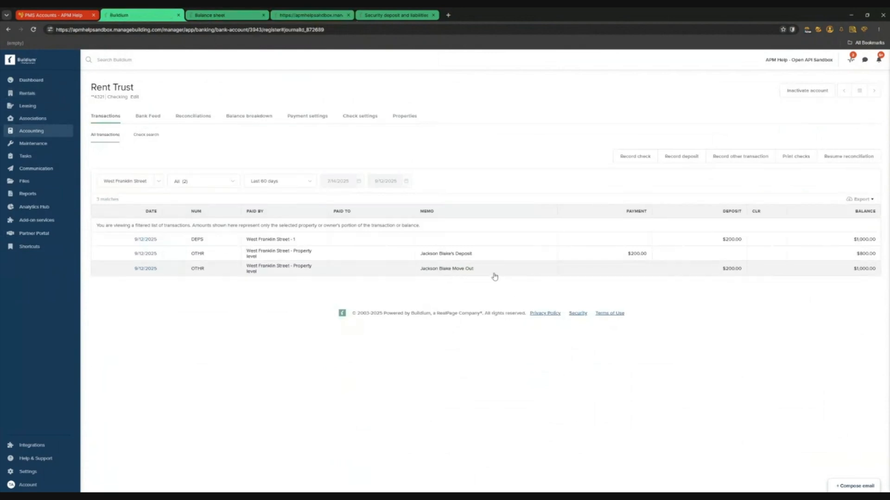
{"action": "left_click", "coordinate": [880, 60]}
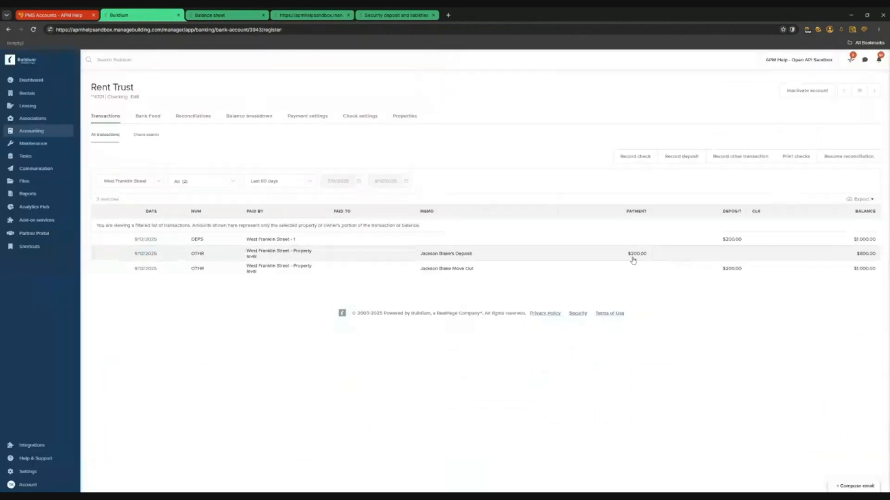
{"action": "left_click", "coordinate": [478, 244]}
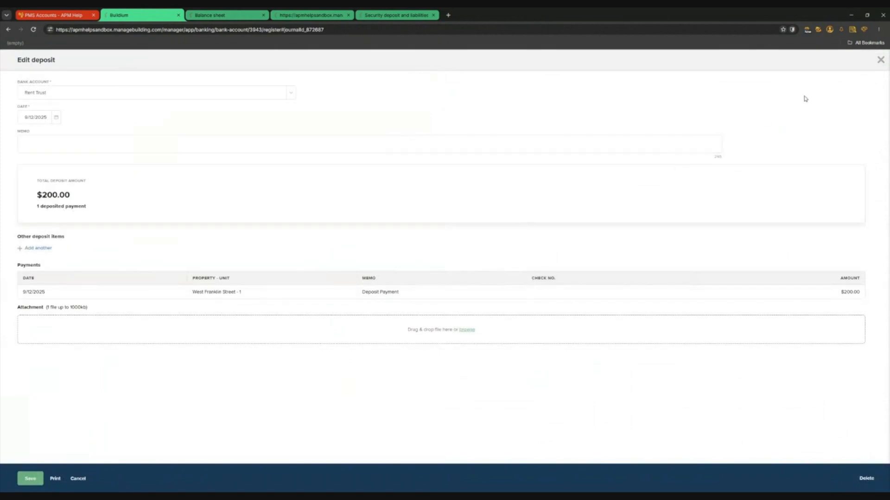
{"action": "left_click", "coordinate": [880, 60]}
Open the Security Deposit Trust register from the Banking accounts list
{"action": "mouse_move", "coordinate": [50, 132]}
{"action": "left_click", "coordinate": [118, 157]}
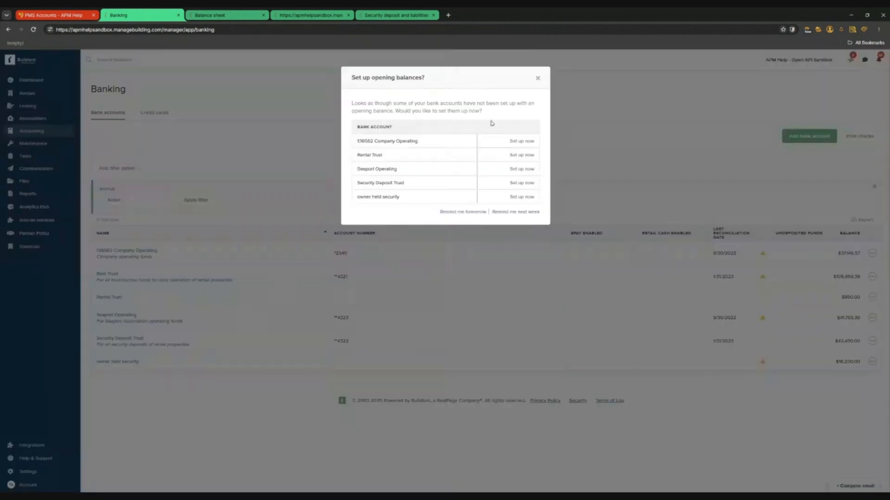
{"action": "left_click", "coordinate": [538, 78]}
{"action": "left_click", "coordinate": [120, 340]}
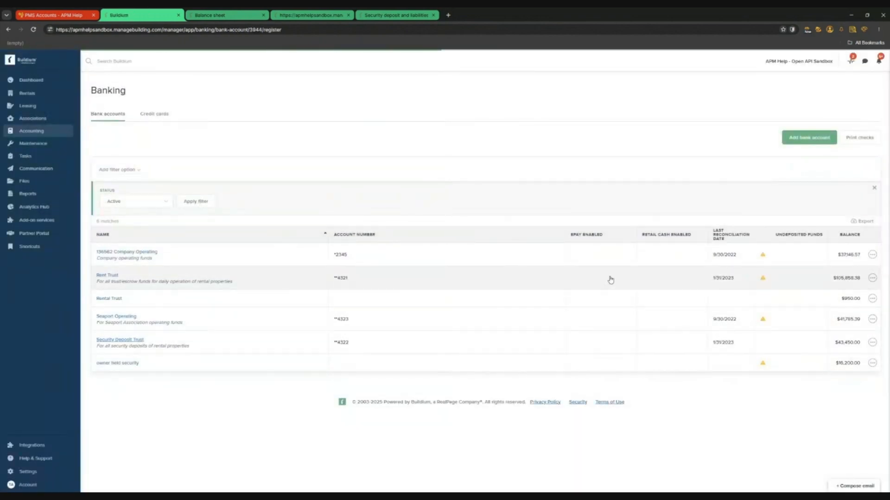
Open the Reports list in a new tab from the balance sheet
{"action": "left_click", "coordinate": [223, 15]}
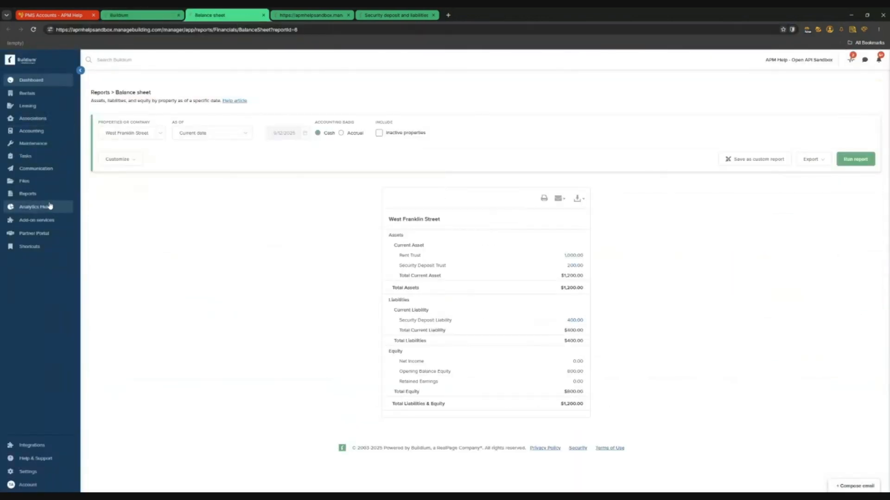
{"action": "left_click", "coordinate": [93, 218]}
{"action": "left_click", "coordinate": [312, 16]}
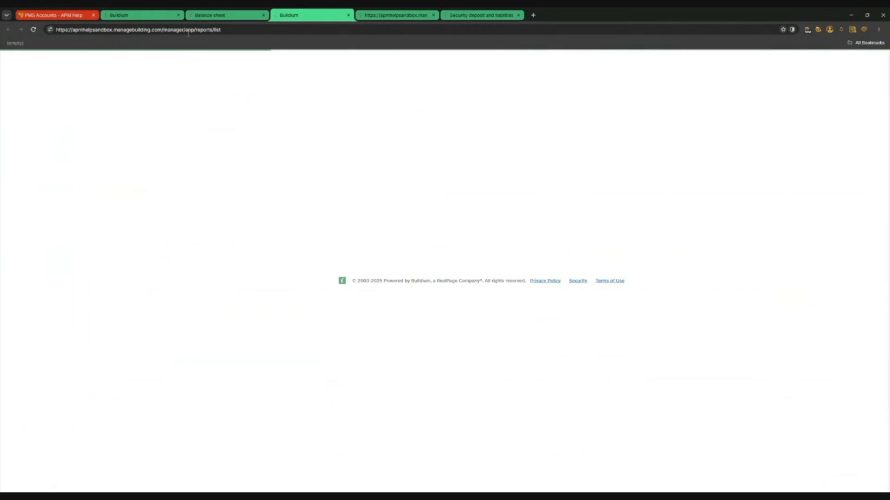
Run the Rent roll report including zero and credit balances
{"action": "left_click", "coordinate": [218, 15]}
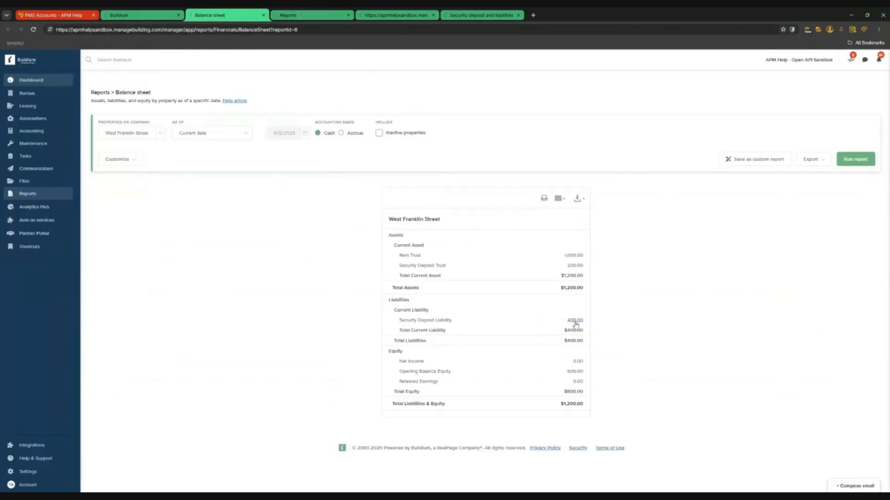
{"action": "left_click", "coordinate": [297, 15]}
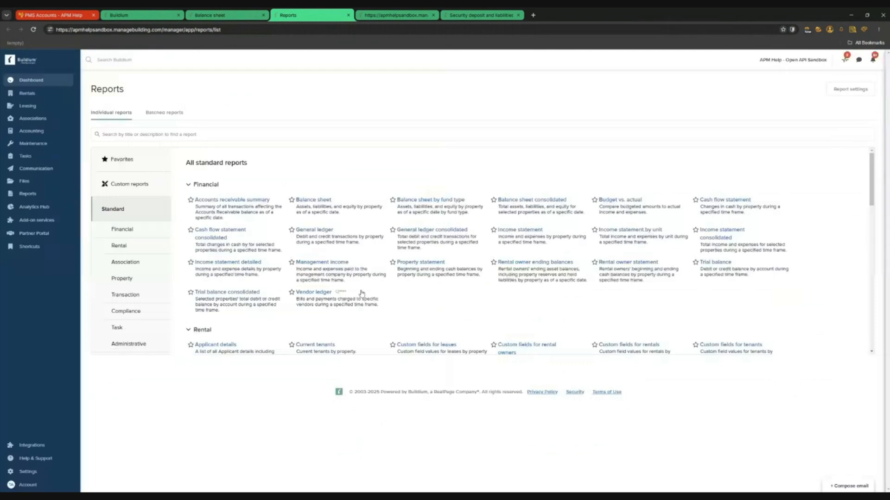
{"action": "scroll", "coordinate": [320, 272], "scroll_direction": "down", "scroll_amount": 3}
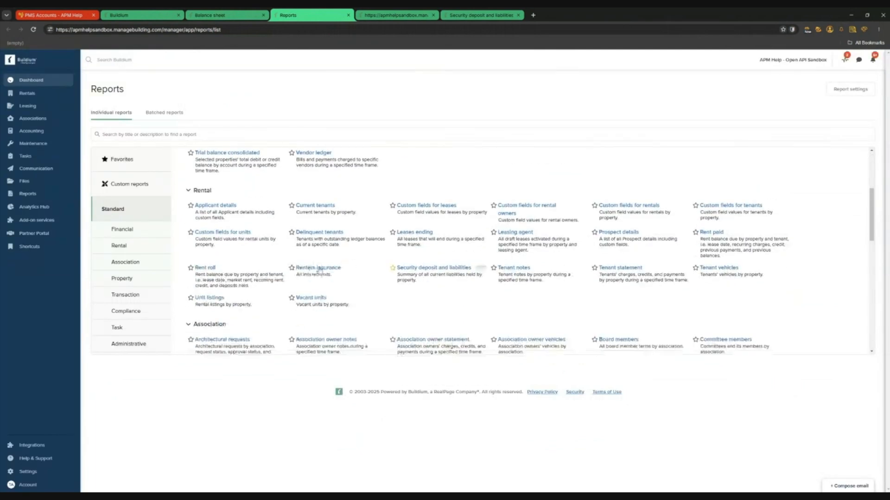
{"action": "left_click", "coordinate": [204, 268]}
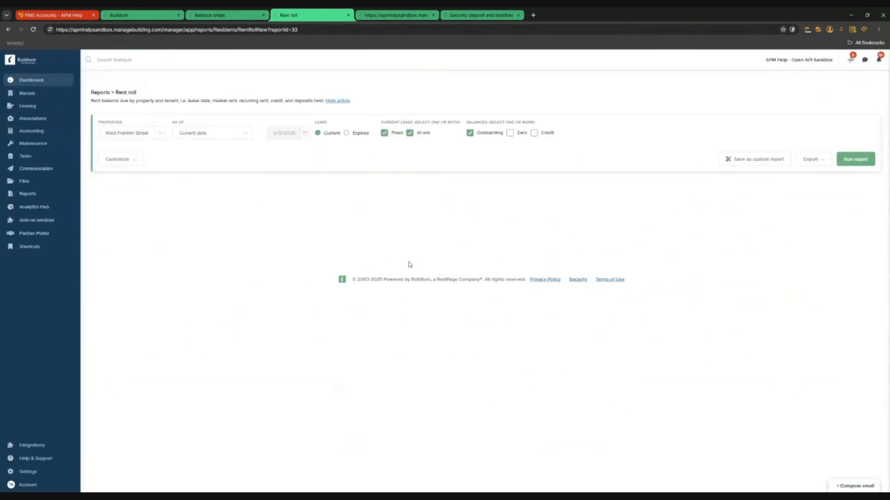
{"action": "left_click", "coordinate": [510, 133]}
{"action": "left_click", "coordinate": [534, 132]}
{"action": "left_click", "coordinate": [855, 159]}
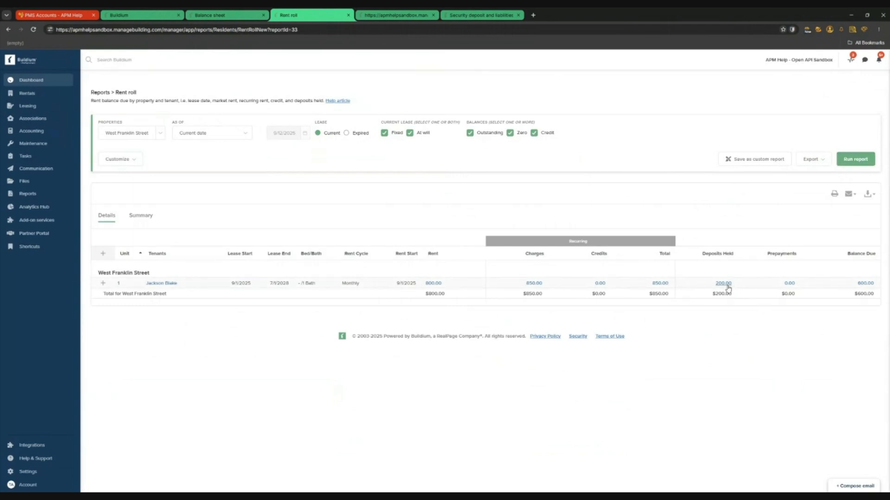
Rerun the rent roll for expired leases, then again for current leases
{"action": "left_click", "coordinate": [346, 133]}
{"action": "left_click", "coordinate": [854, 159]}
{"action": "left_click", "coordinate": [318, 133]}
{"action": "left_click", "coordinate": [855, 160]}
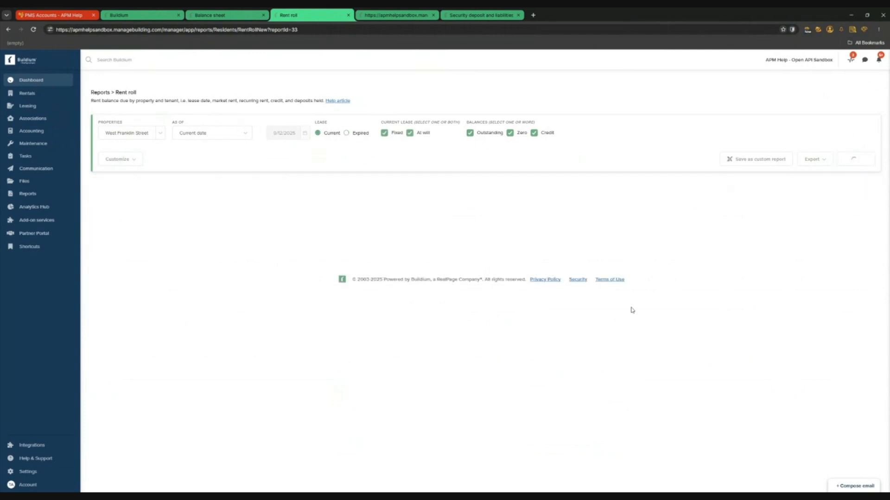
Open the transactions behind the 400.00 Security Deposit Liability on the balance sheet
{"action": "key", "text": "ctrl+shift+Tab"}
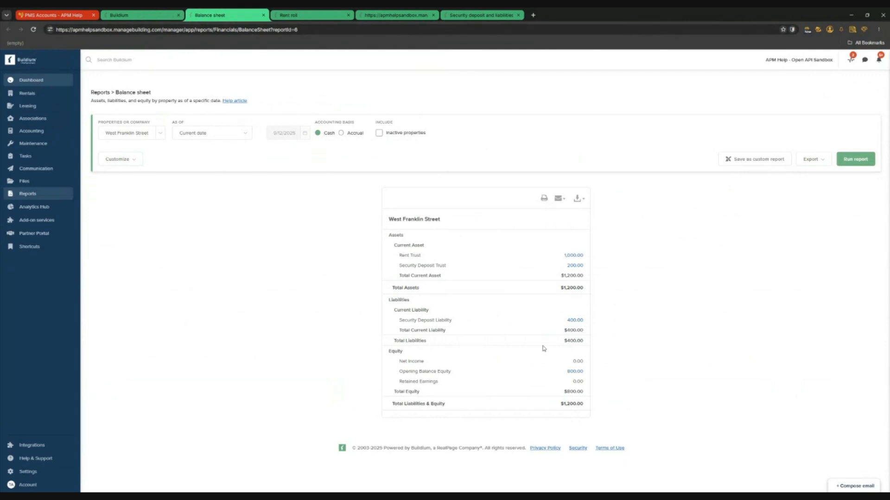
{"action": "left_click", "coordinate": [323, 17]}
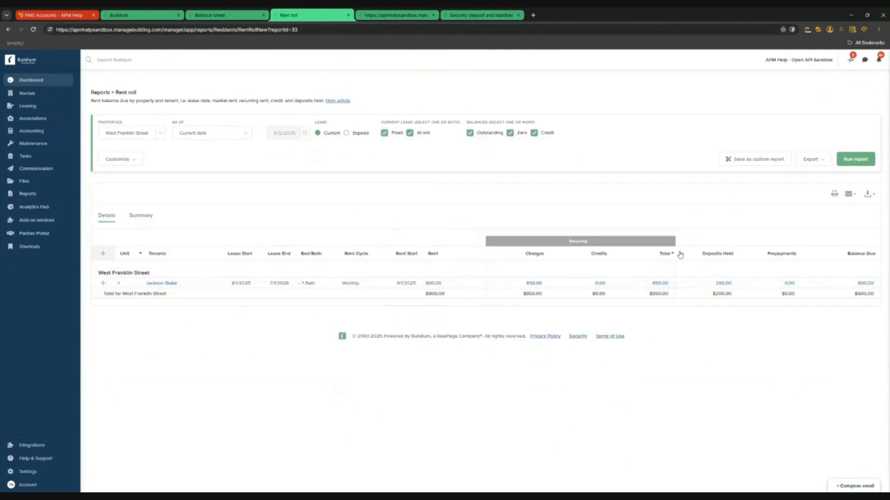
{"action": "left_click", "coordinate": [228, 19]}
{"action": "left_click", "coordinate": [577, 321]}
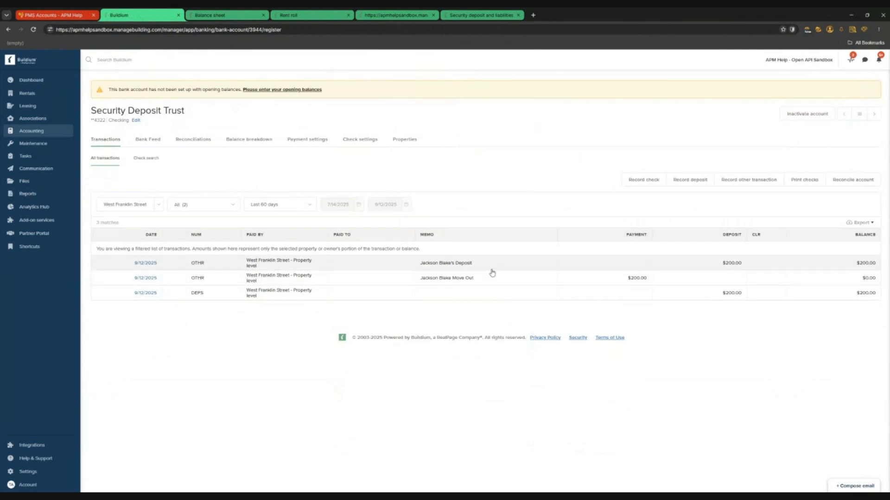
Delete the $200 DEPS deposit from the Security Deposit Trust register
{"action": "left_click", "coordinate": [495, 294]}
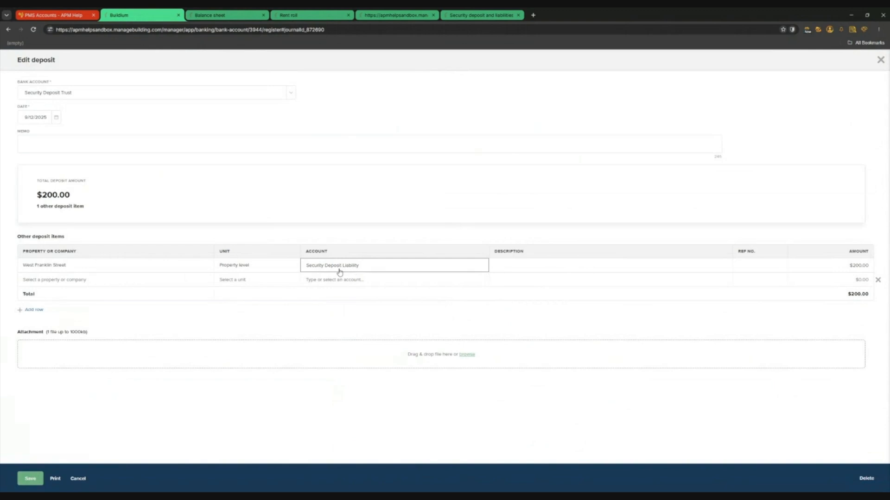
{"action": "left_click", "coordinate": [866, 479]}
{"action": "left_click", "coordinate": [366, 113]}
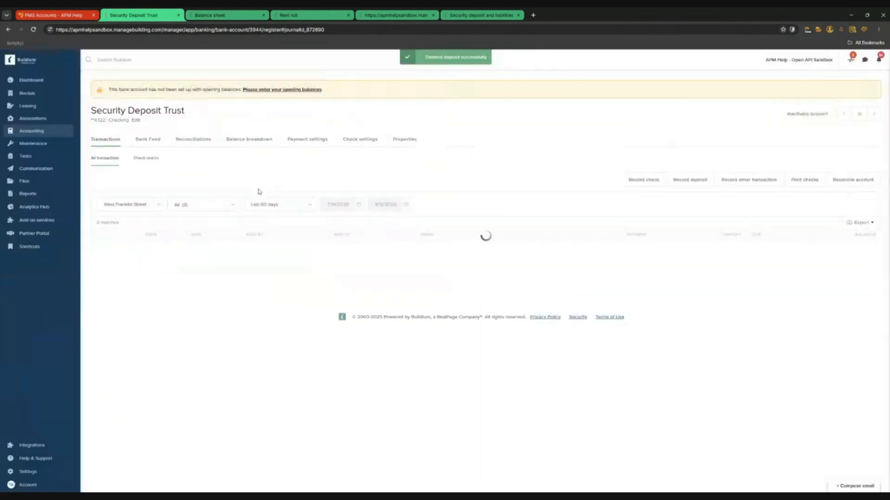
Go to the Banking accounts list and dismiss the opening balances popup
{"action": "mouse_move", "coordinate": [58, 135]}
{"action": "left_click", "coordinate": [100, 157]}
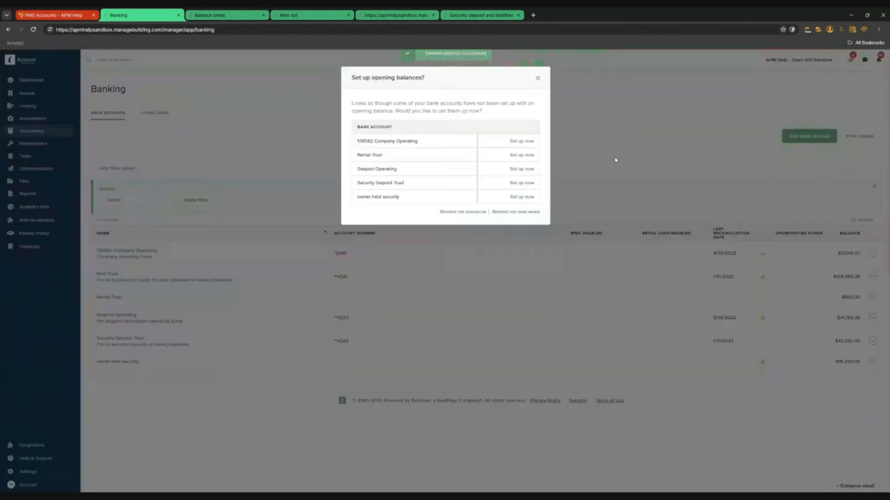
{"action": "left_click", "coordinate": [536, 78]}
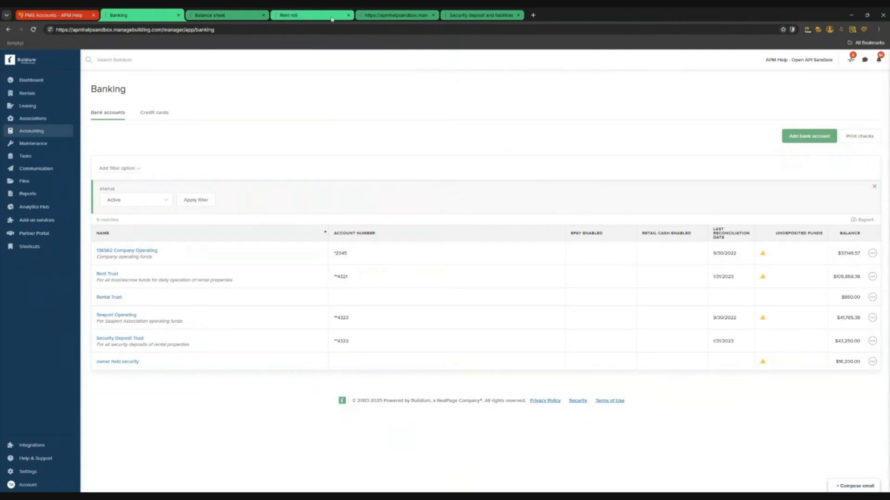
Close the security deposit report tab and start Issue refund for West Franklin Street - 1
{"action": "left_click", "coordinate": [302, 17]}
{"action": "left_click", "coordinate": [395, 15]}
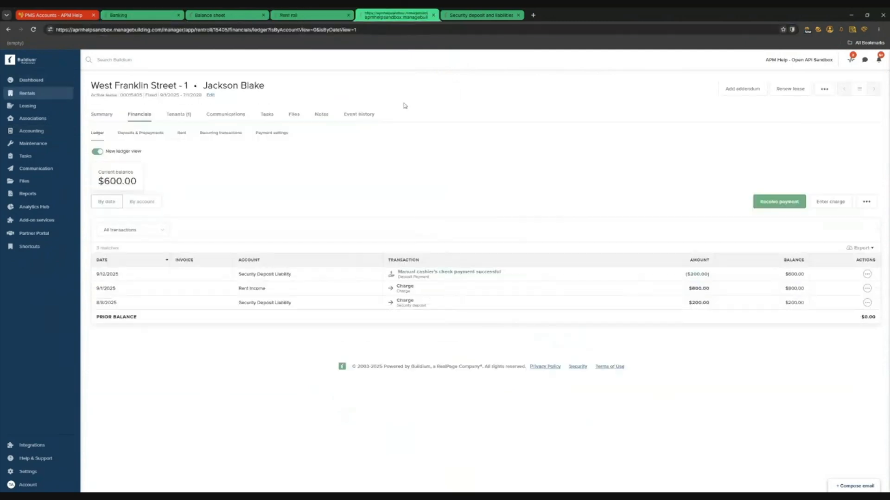
{"action": "left_click", "coordinate": [518, 15]}
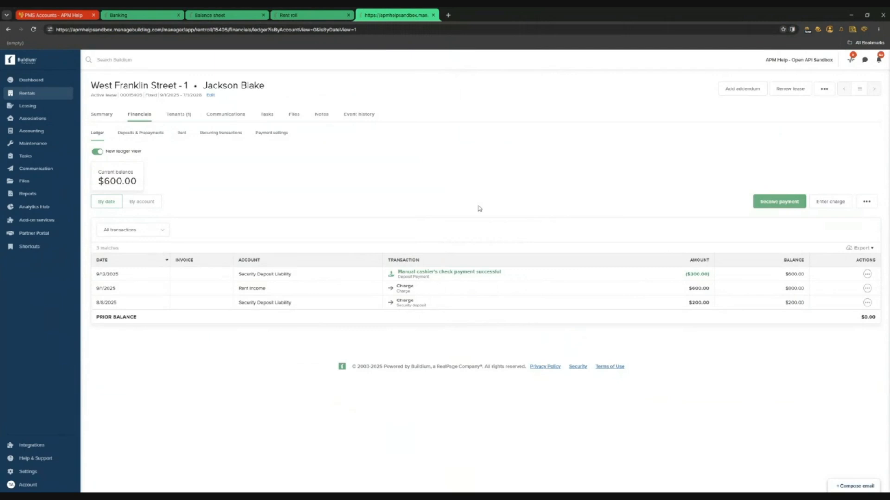
{"action": "left_click", "coordinate": [868, 206]}
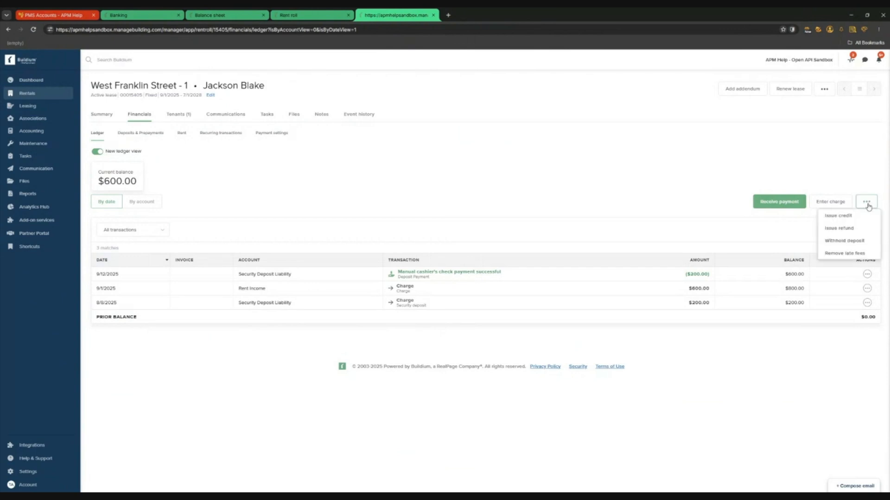
{"action": "left_click", "coordinate": [854, 229]}
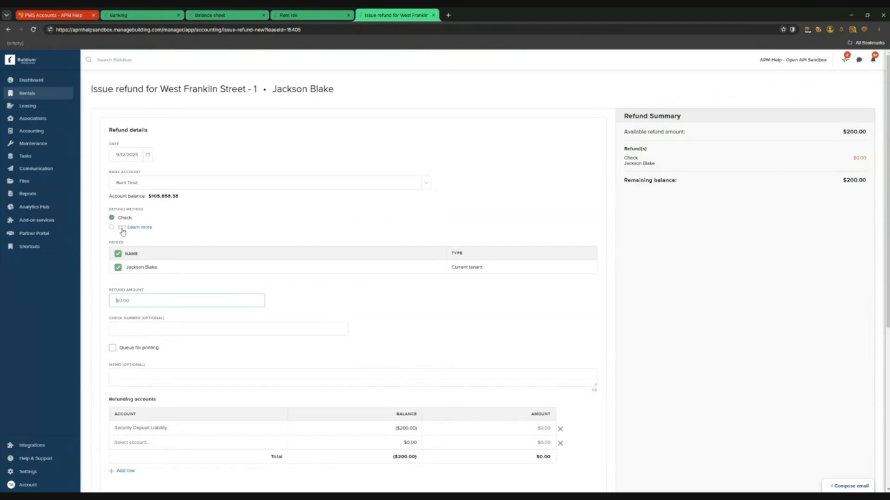
Enter a $200.00 refund paid from the Rent Trust account
{"action": "left_click", "coordinate": [425, 185]}
{"action": "left_click", "coordinate": [134, 226]}
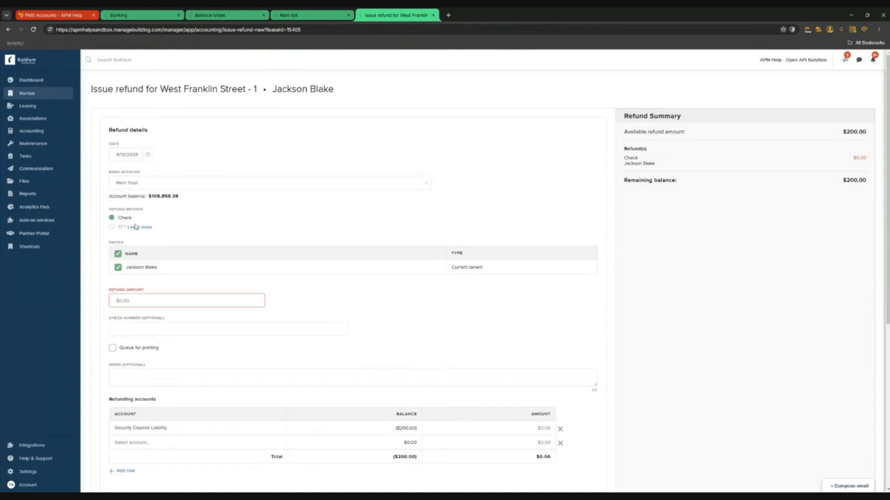
{"action": "left_click", "coordinate": [174, 305]}
{"action": "type", "text": "200"}
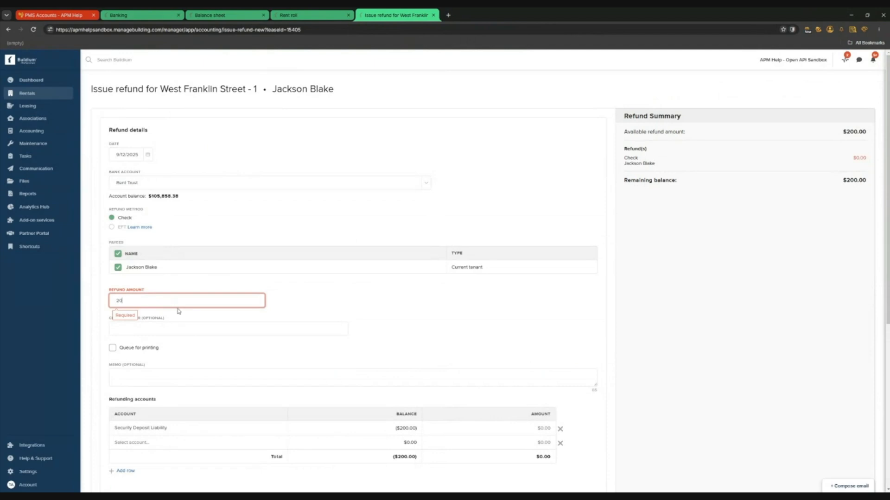
{"action": "left_click", "coordinate": [397, 302]}
{"action": "left_click", "coordinate": [216, 330]}
{"action": "scroll", "coordinate": [215, 328], "scroll_direction": "down", "scroll_amount": 3}
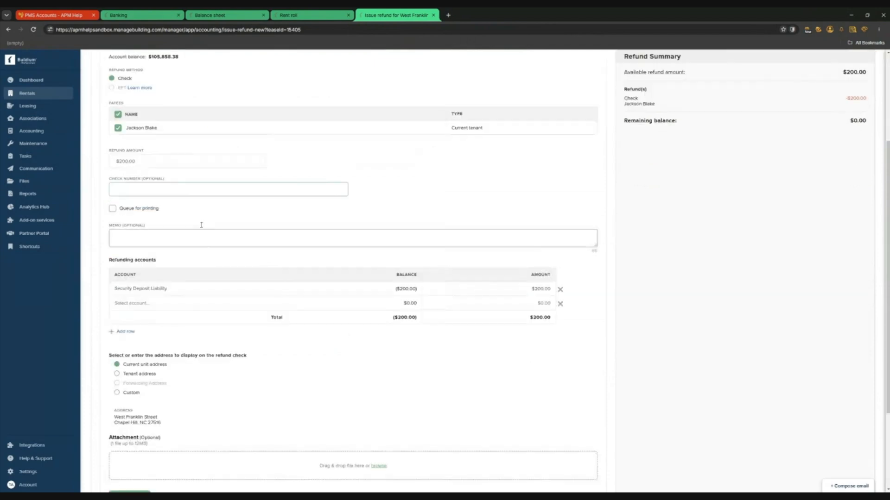
{"action": "scroll", "coordinate": [138, 209], "scroll_direction": "up", "scroll_amount": 2}
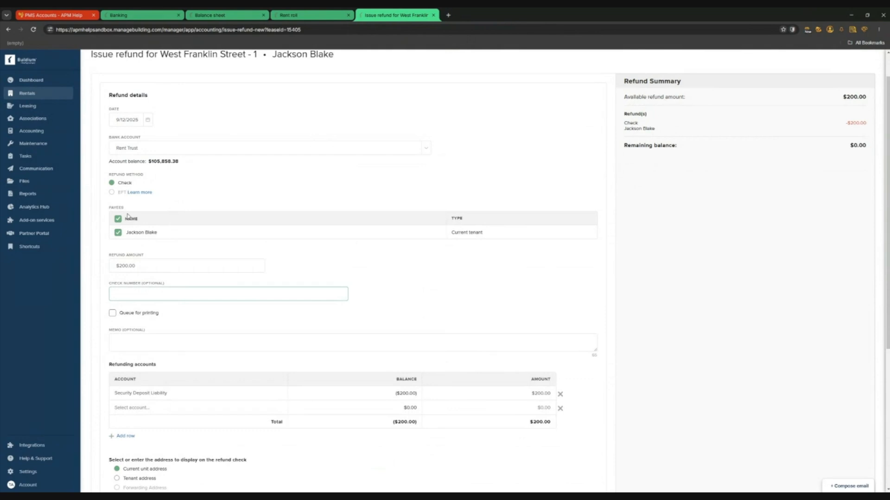
Queue the refund check for printing and try the mailing address options
{"action": "left_click", "coordinate": [148, 316]}
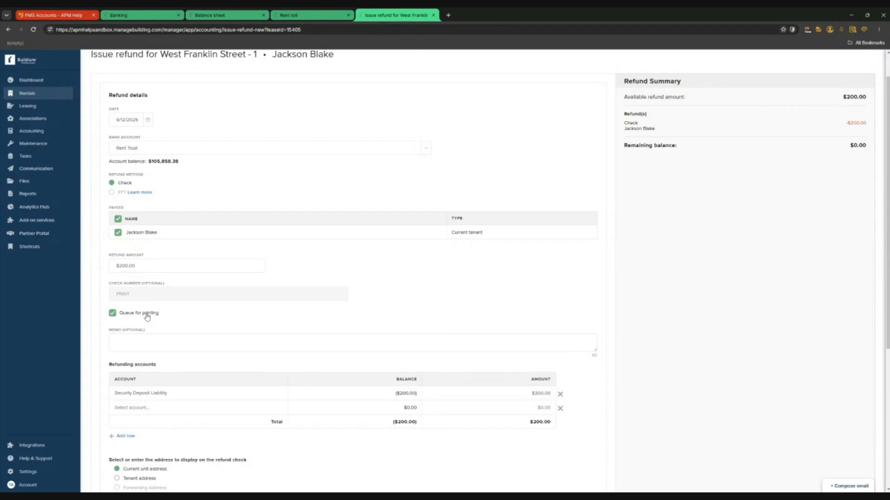
{"action": "scroll", "coordinate": [148, 317], "scroll_direction": "down", "scroll_amount": 3}
{"action": "left_click", "coordinate": [147, 206]}
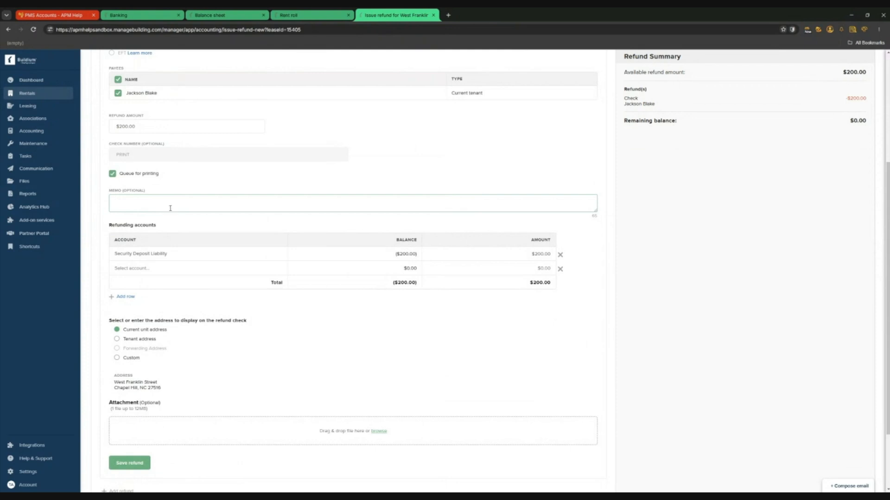
{"action": "scroll", "coordinate": [155, 320], "scroll_direction": "down", "scroll_amount": 2}
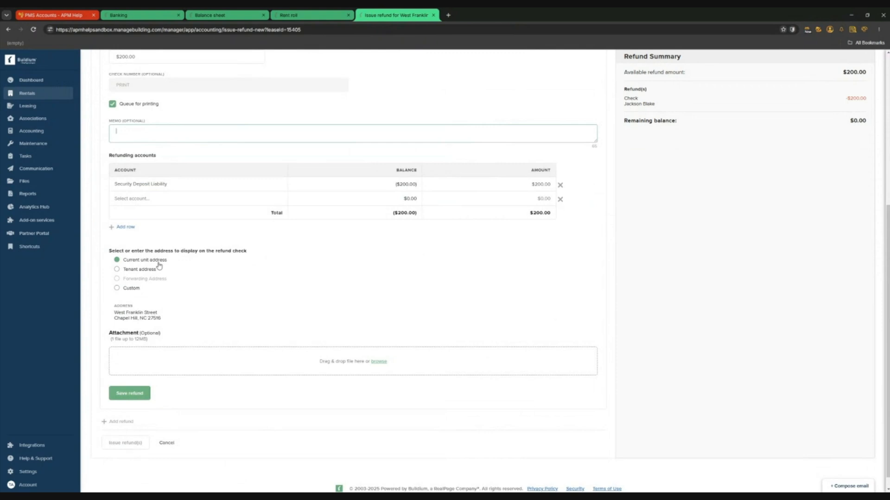
{"action": "left_click", "coordinate": [145, 272]}
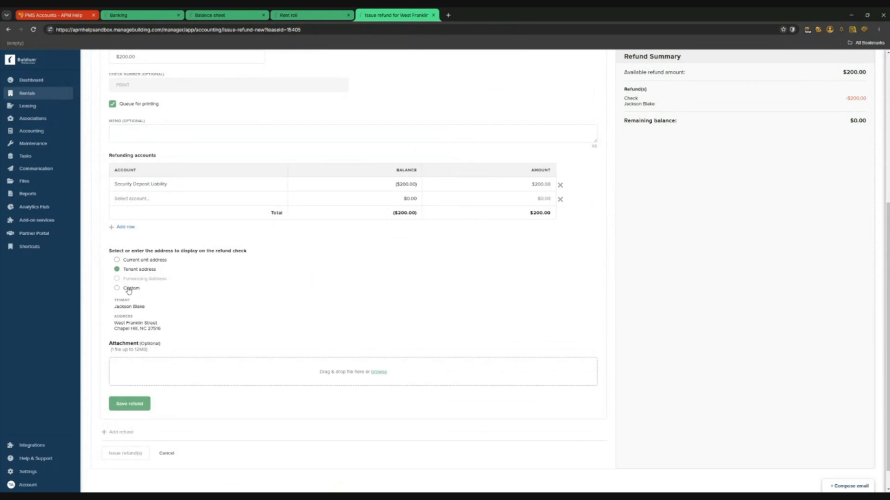
{"action": "left_click", "coordinate": [129, 289]}
{"action": "scroll", "coordinate": [209, 327], "scroll_direction": "down", "scroll_amount": 3}
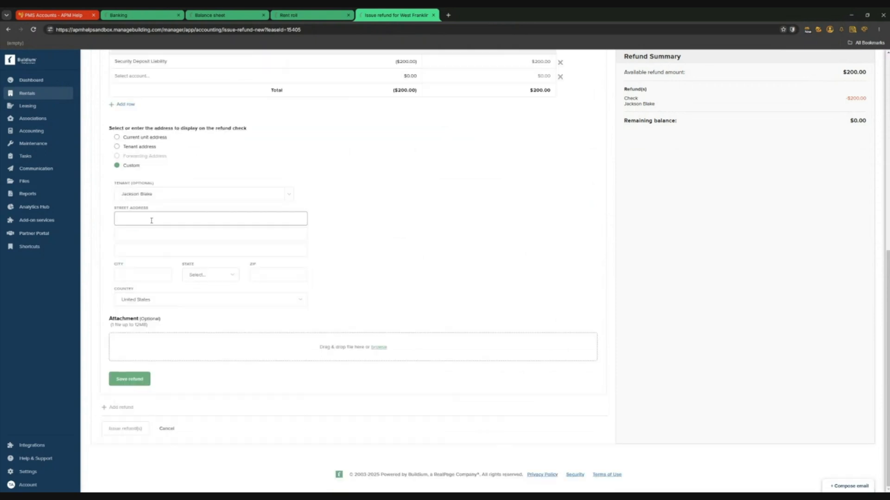
{"action": "scroll", "coordinate": [227, 333], "scroll_direction": "up", "scroll_amount": 3}
{"action": "scroll", "coordinate": [242, 324], "scroll_direction": "down", "scroll_amount": 3}
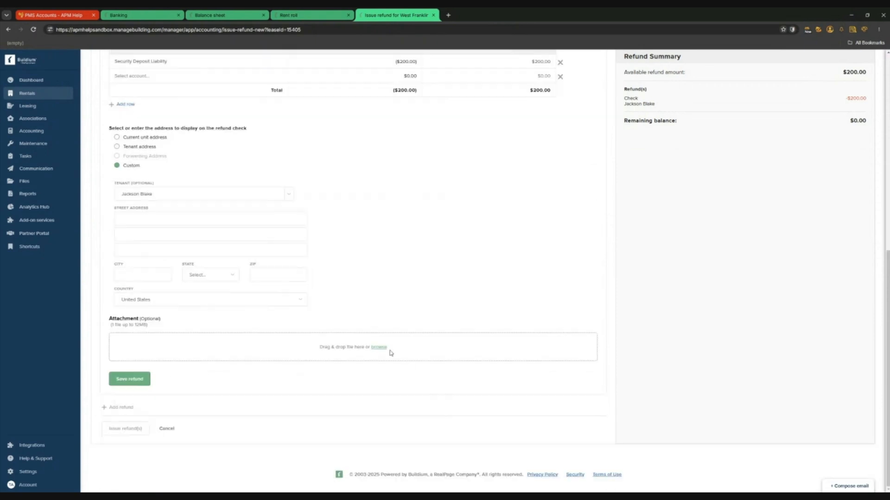
Mail the check to the current unit address, save the refund and issue it
{"action": "left_click", "coordinate": [120, 381]}
{"action": "scroll", "coordinate": [141, 268], "scroll_direction": "up", "scroll_amount": 3}
{"action": "left_click", "coordinate": [144, 243]}
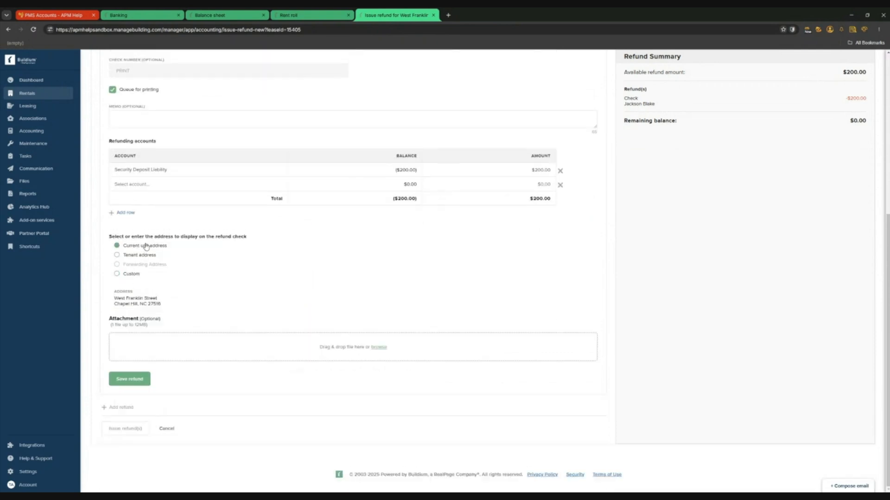
{"action": "scroll", "coordinate": [297, 342], "scroll_direction": "up", "scroll_amount": 6}
{"action": "scroll", "coordinate": [186, 301], "scroll_direction": "down", "scroll_amount": 3}
{"action": "left_click", "coordinate": [140, 409]}
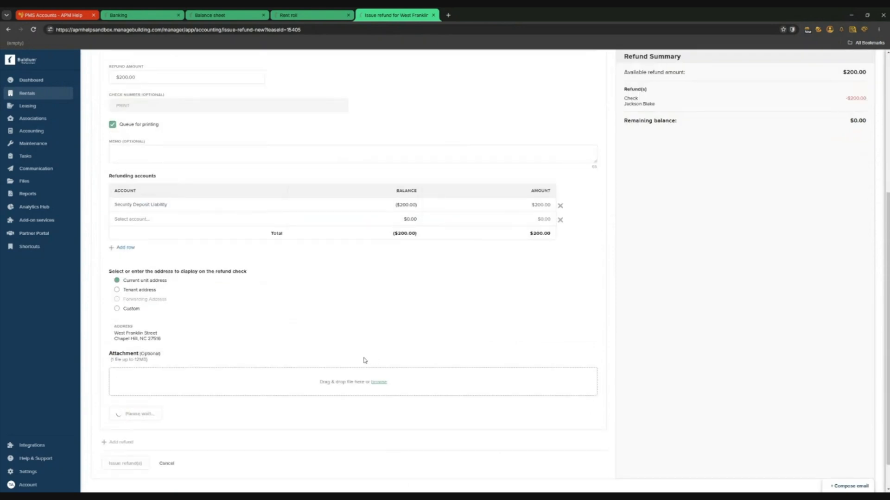
{"action": "left_click", "coordinate": [126, 180]}
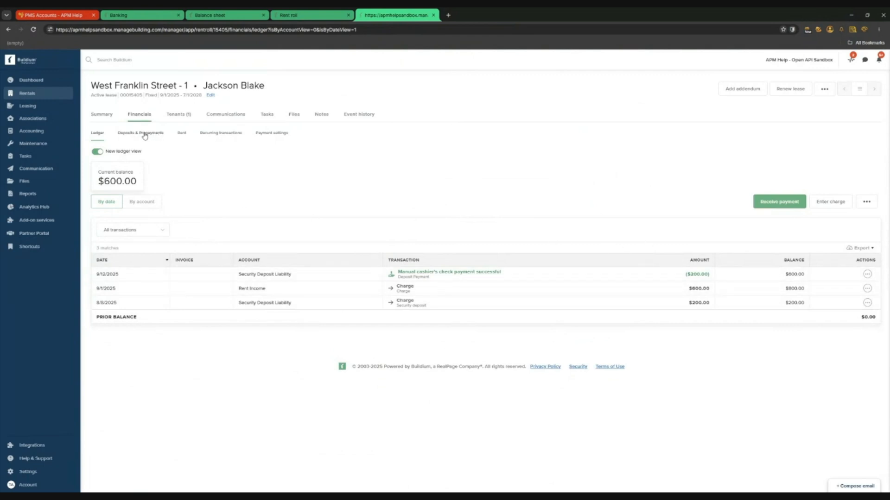
Delete the $200 check refund from Deposits & Prepayments and return to the lease ledger
{"action": "left_click", "coordinate": [158, 135]}
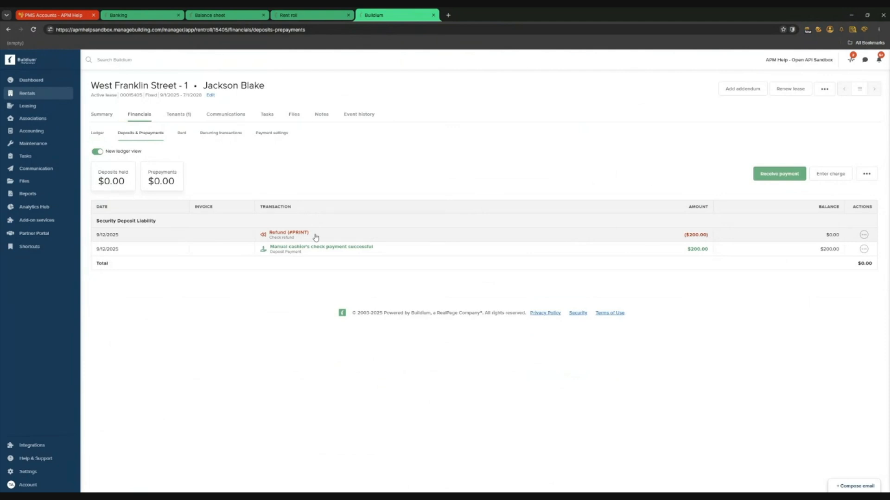
{"action": "left_click", "coordinate": [422, 239]}
{"action": "left_click", "coordinate": [479, 85]}
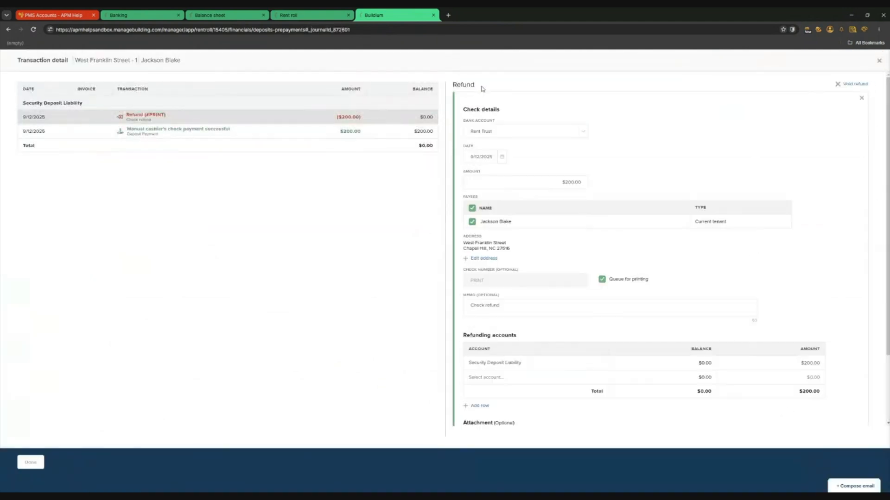
{"action": "scroll", "coordinate": [741, 361], "scroll_direction": "down", "scroll_amount": 2}
{"action": "left_click", "coordinate": [779, 402]}
{"action": "left_click", "coordinate": [402, 132]}
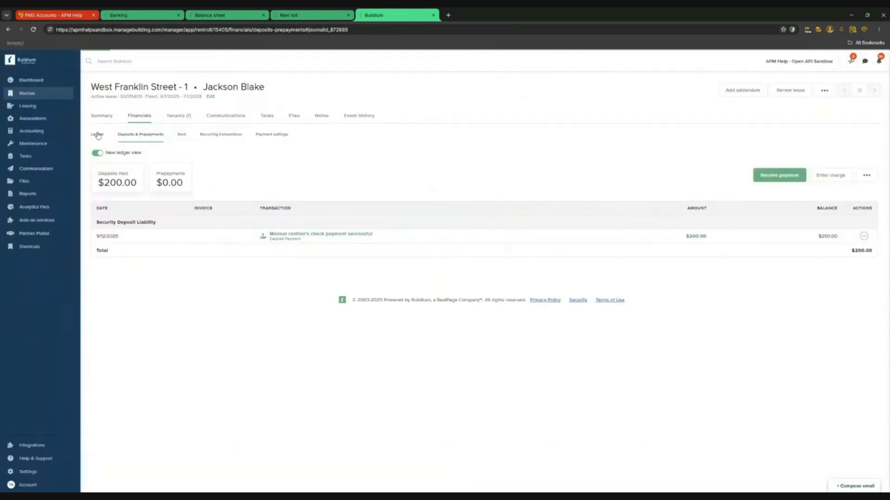
{"action": "left_click", "coordinate": [97, 133]}
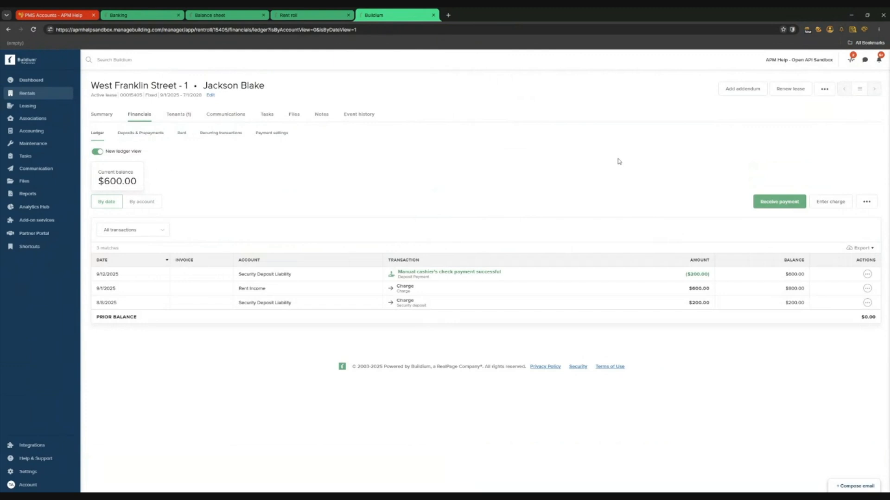
Enter a $150 charge with memo 'Carpet Cleaning + Painting' to Cleaning and Maint Income
{"action": "left_click", "coordinate": [839, 207]}
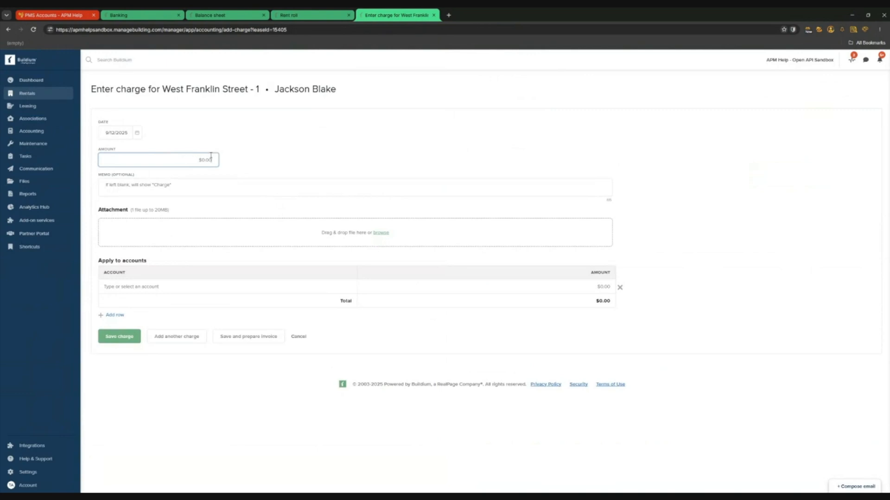
{"action": "type", "text": "100"}
{"action": "double_click", "coordinate": [212, 161]}
{"action": "type", "text": "150"}
{"action": "left_click", "coordinate": [188, 287]}
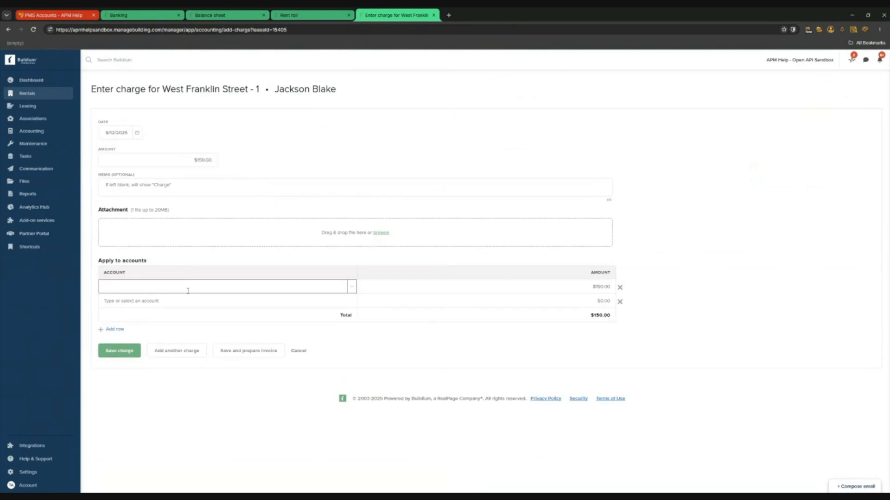
{"action": "left_click", "coordinate": [153, 186]}
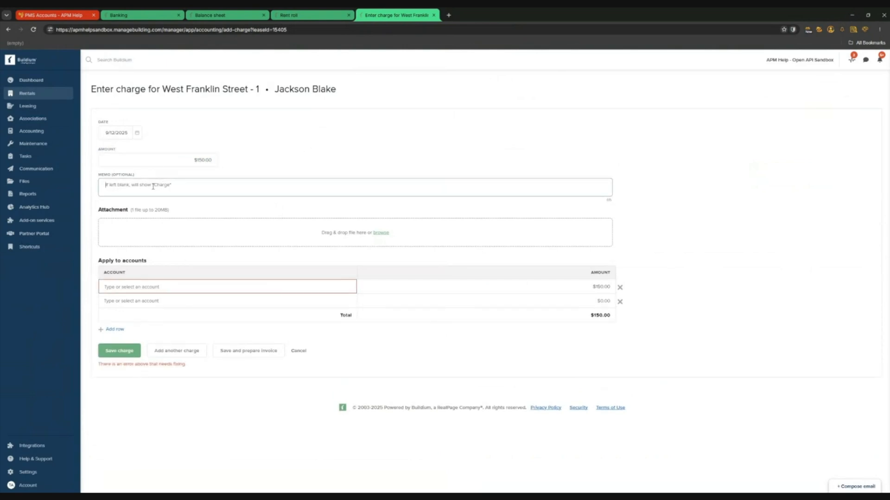
{"action": "type", "text": "Carpet Cleaning + Painting"}
{"action": "left_click", "coordinate": [171, 288]}
{"action": "type", "text": "clean"}
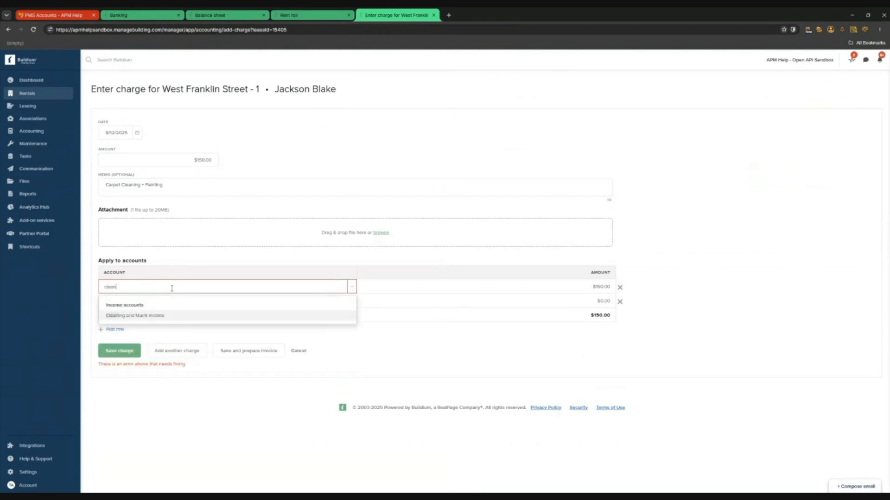
{"action": "left_click", "coordinate": [163, 316]}
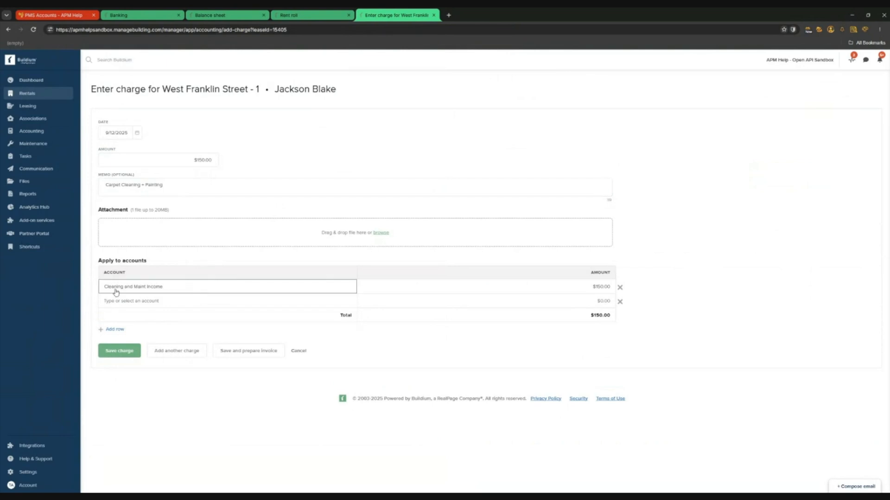
Re-select Cleaning and Maint Income as the charge account and save the $150 charge
{"action": "left_click", "coordinate": [164, 287]}
{"action": "key", "text": "BackSpace"}
{"action": "type", "text": "repa"}
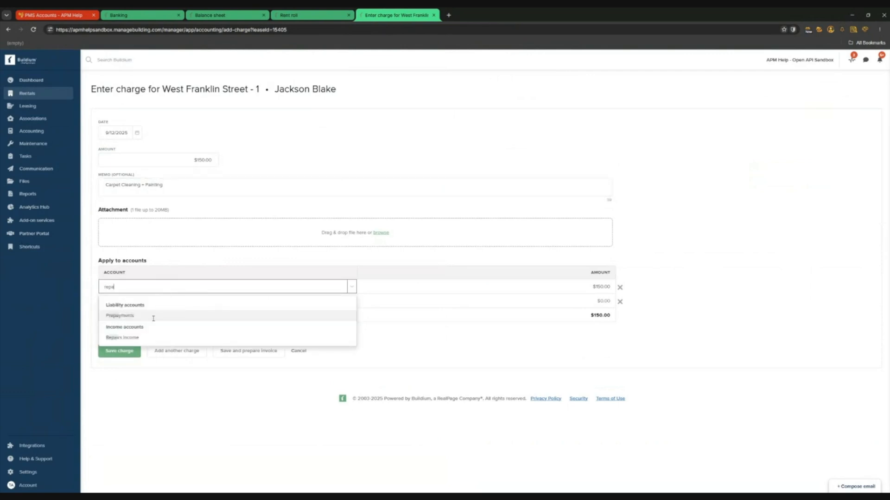
{"action": "double_click", "coordinate": [129, 285]}
{"action": "type", "text": "clan"}
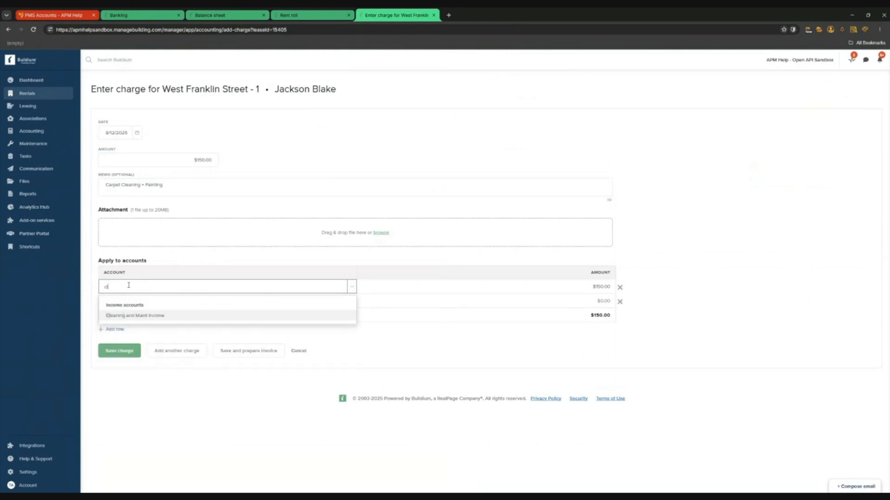
{"action": "key", "text": "BackSpace"}
{"action": "left_click", "coordinate": [168, 316]}
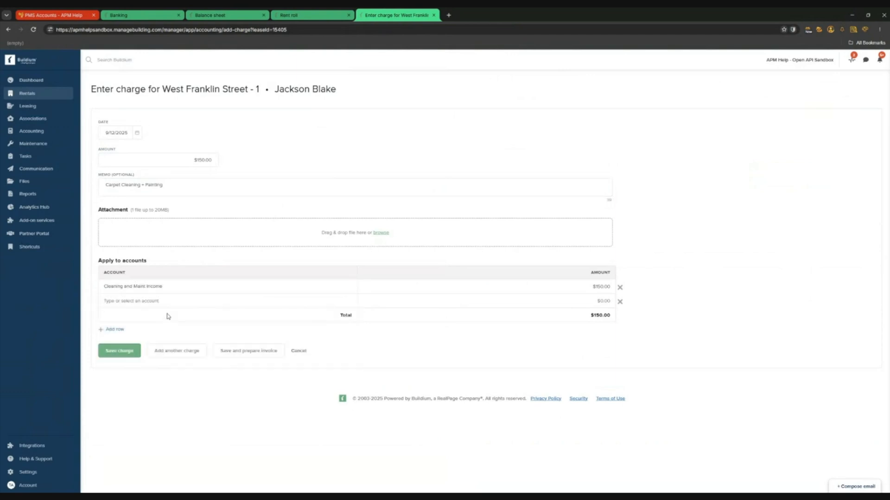
{"action": "left_click", "coordinate": [115, 356]}
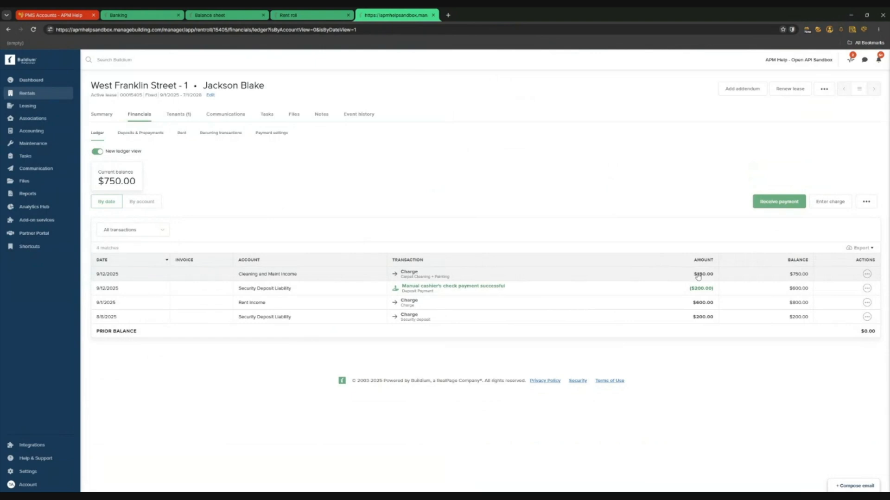
Delete the 9/1/2025 $600 rent charge and bring up the Withhold deposit form
{"action": "left_click", "coordinate": [867, 303]}
{"action": "left_click", "coordinate": [857, 319]}
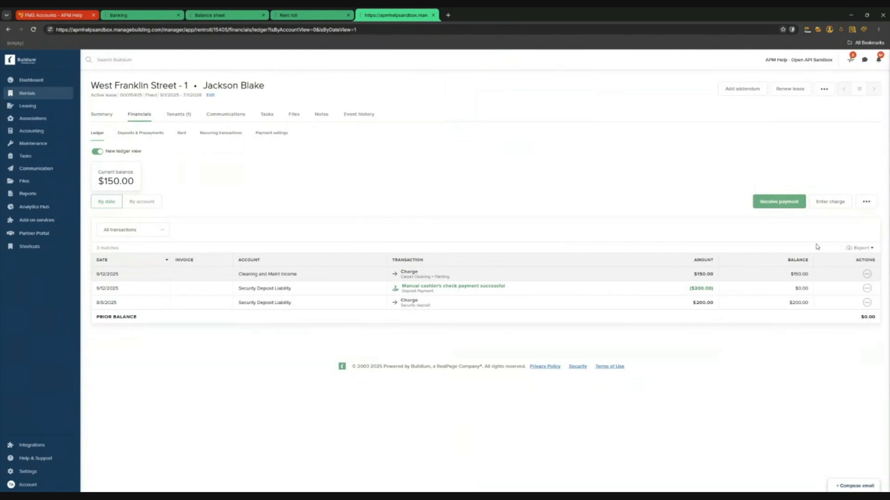
{"action": "left_click", "coordinate": [865, 202]}
{"action": "left_click", "coordinate": [843, 240]}
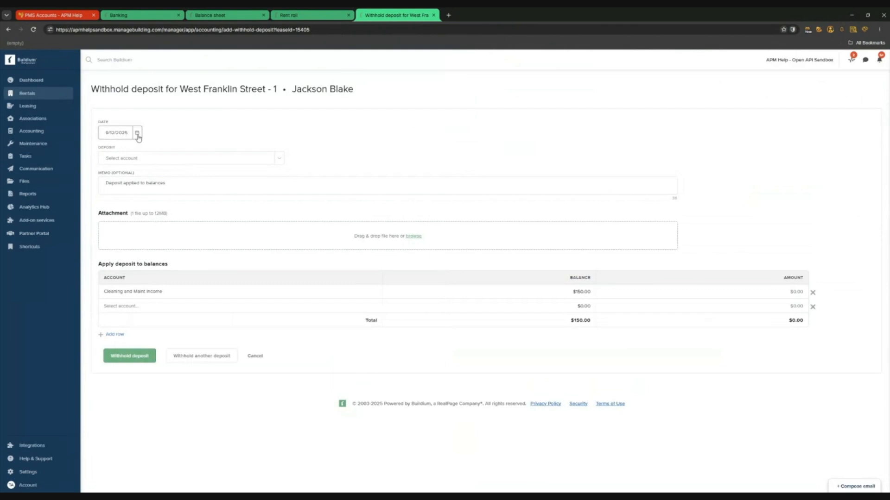
Withhold $150 from Security Deposit Liability against the Cleaning and Maint Income charge
{"action": "left_click", "coordinate": [280, 161]}
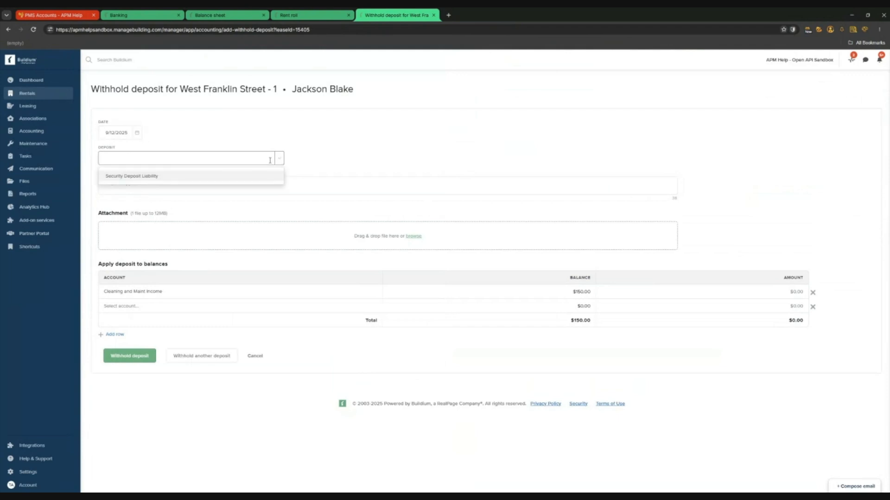
{"action": "left_click", "coordinate": [144, 181]}
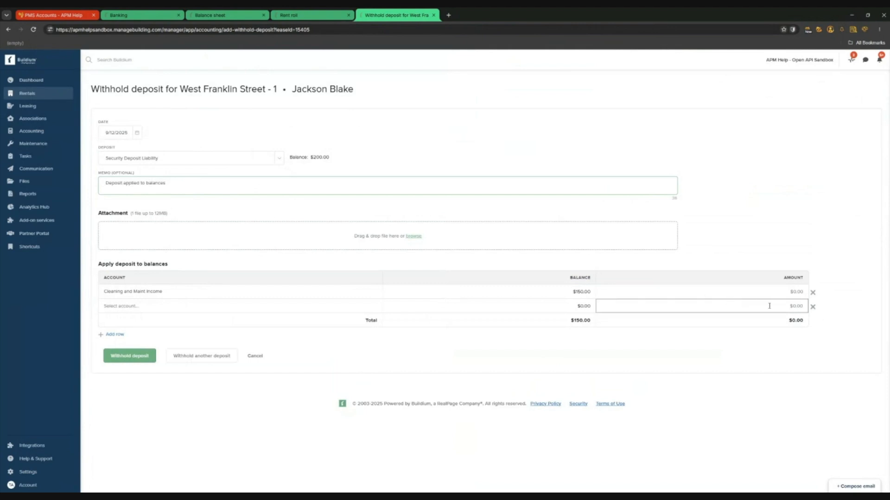
{"action": "left_click", "coordinate": [760, 296]}
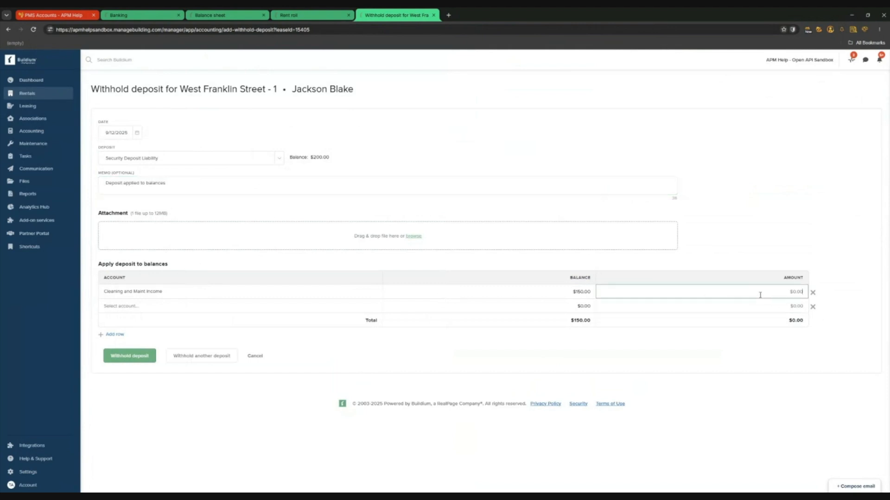
{"action": "type", "text": "150"}
{"action": "left_click", "coordinate": [756, 193]}
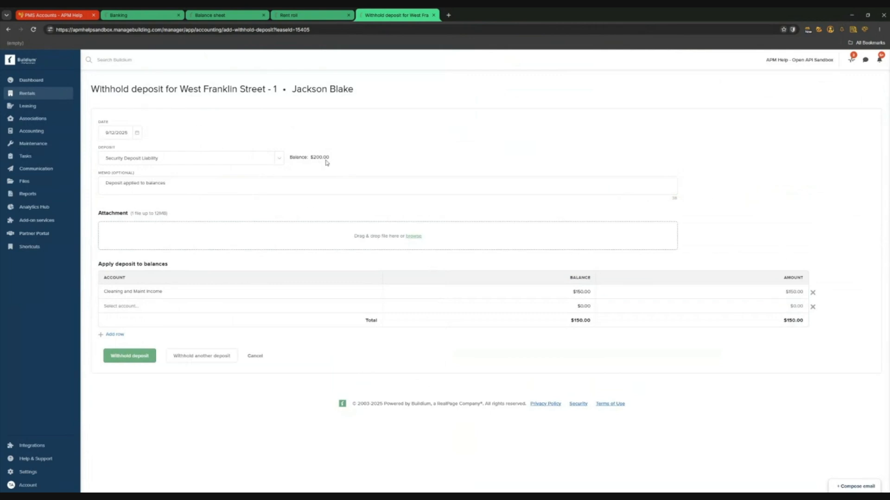
{"action": "left_click", "coordinate": [131, 356]}
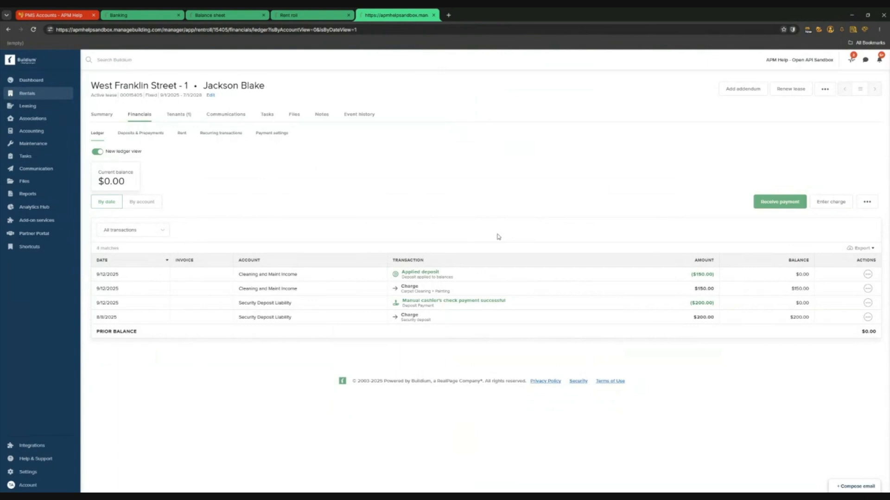
Check Deposits & Prepayments and start an Issue refund for the remaining deposit
{"action": "left_click", "coordinate": [148, 134]}
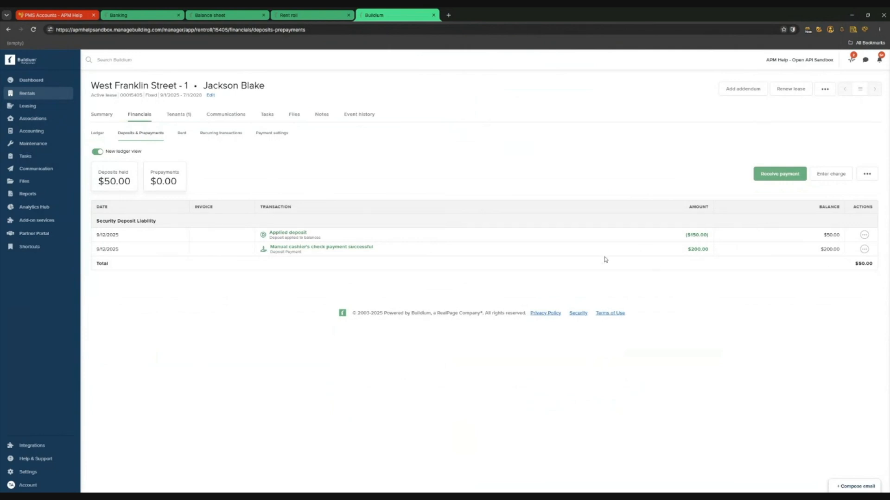
{"action": "left_click", "coordinate": [866, 176]}
{"action": "left_click", "coordinate": [849, 200]}
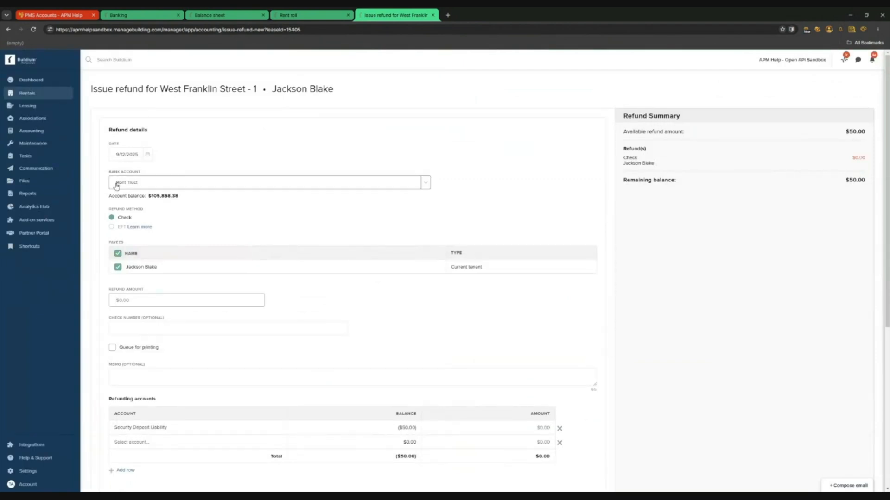
{"action": "scroll", "coordinate": [278, 255], "scroll_direction": "down", "scroll_amount": 3}
{"action": "scroll", "coordinate": [396, 290], "scroll_direction": "up", "scroll_amount": 3}
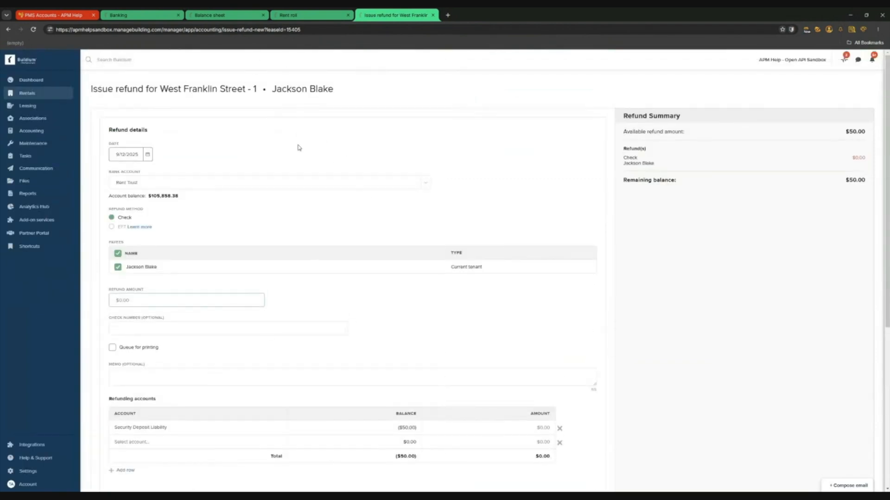
Rerun the West Franklin Street balance sheet to show the $50 Security Deposit Liability
{"action": "left_click", "coordinate": [218, 15]}
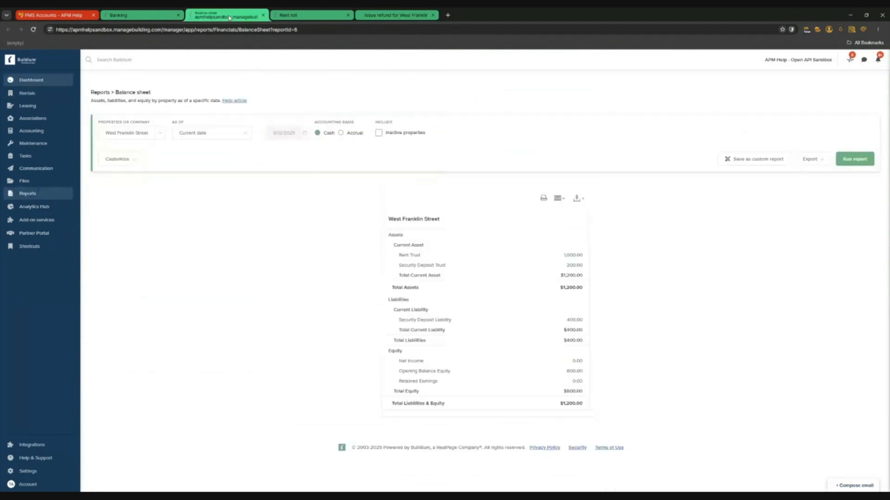
{"action": "left_click", "coordinate": [855, 162]}
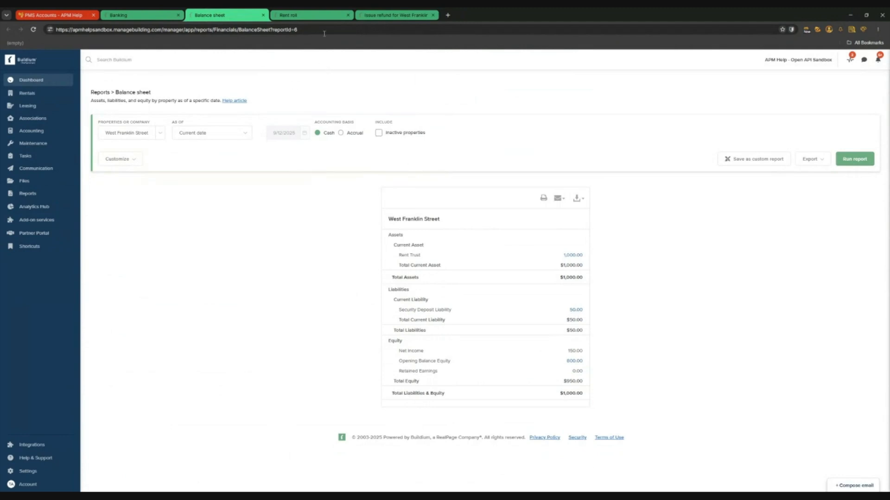
{"action": "left_click", "coordinate": [358, 15]}
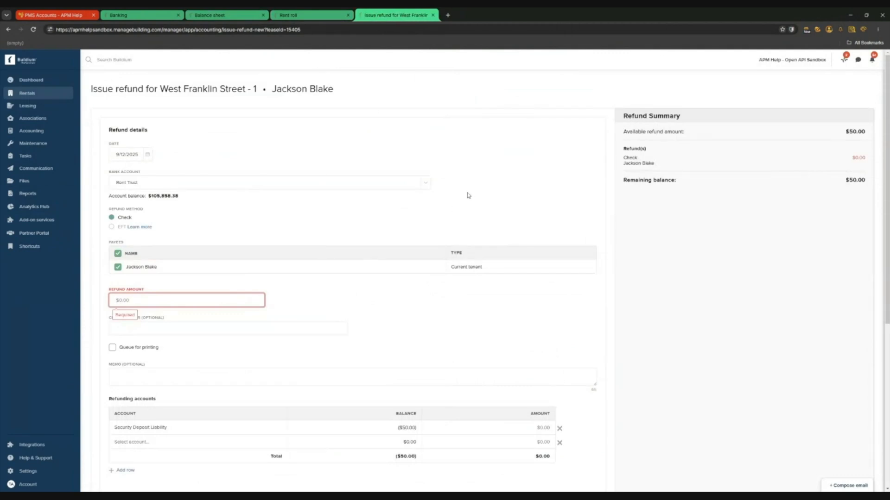
{"action": "left_click", "coordinate": [221, 15]}
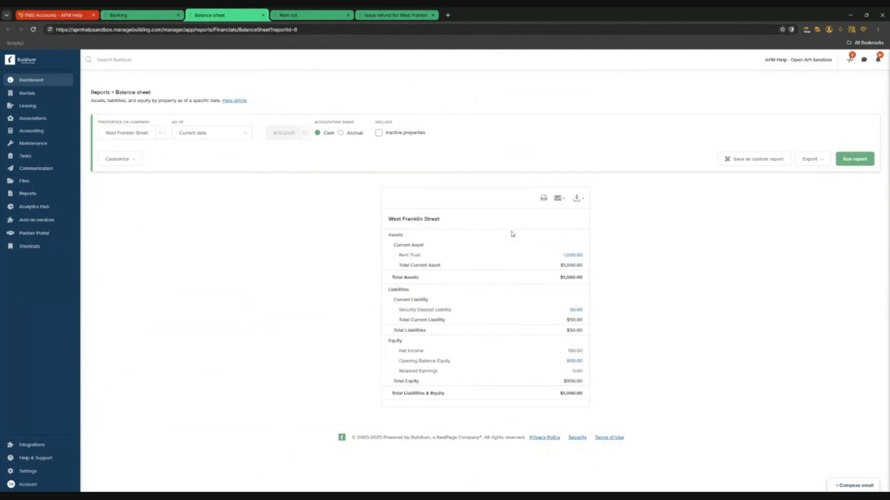
Open the Security deposit and liabilities report and run it with default filters
{"action": "key", "text": "ctrl+Tab"}
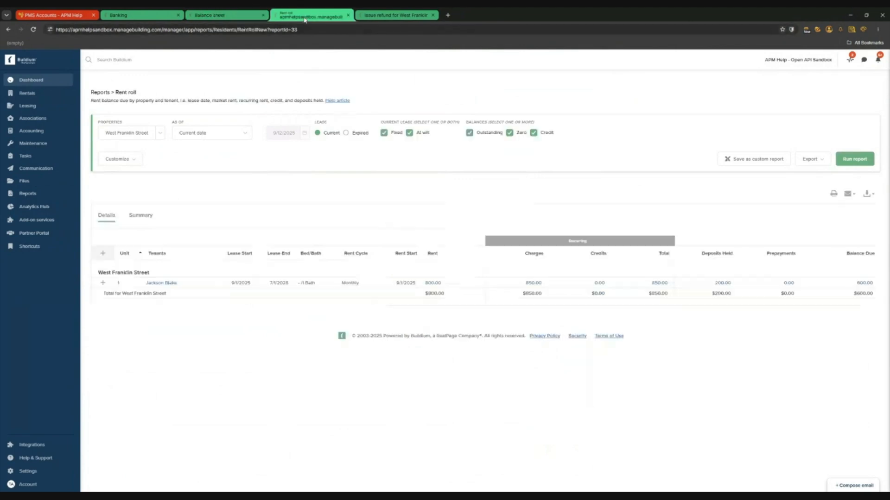
{"action": "left_click", "coordinate": [42, 195]}
{"action": "scroll", "coordinate": [276, 281], "scroll_direction": "down", "scroll_amount": 3}
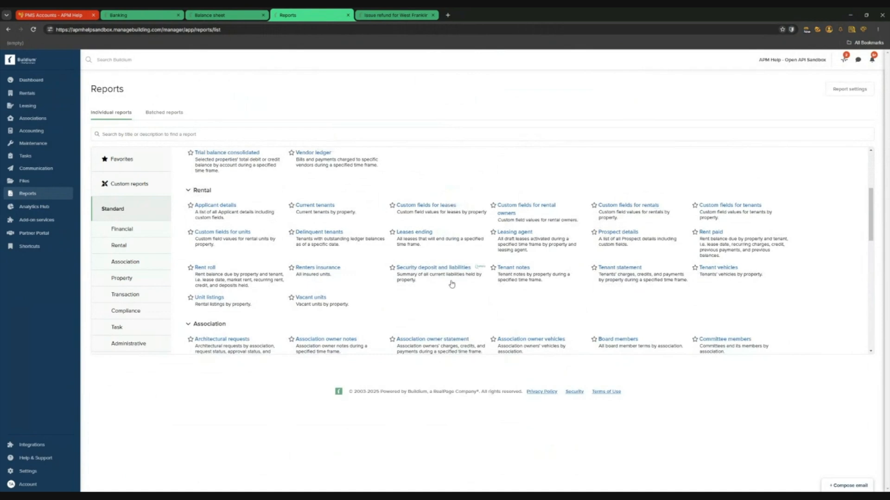
{"action": "left_click", "coordinate": [463, 269]}
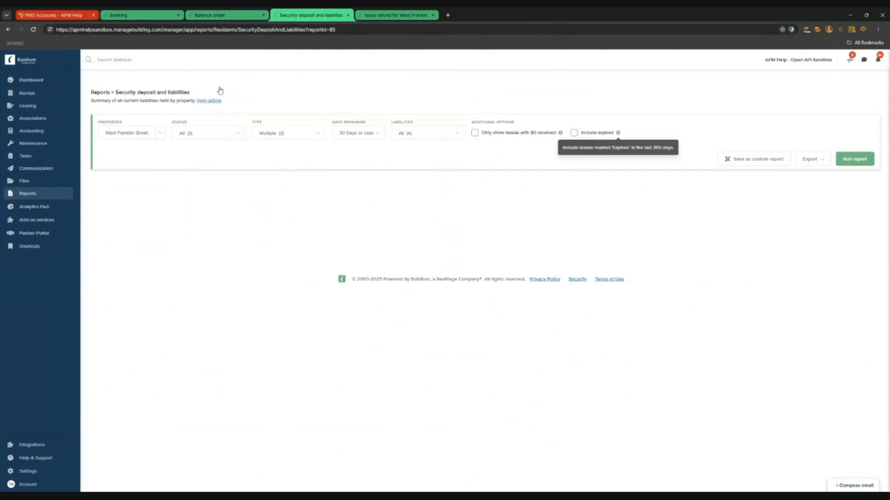
{"action": "left_click", "coordinate": [855, 161]}
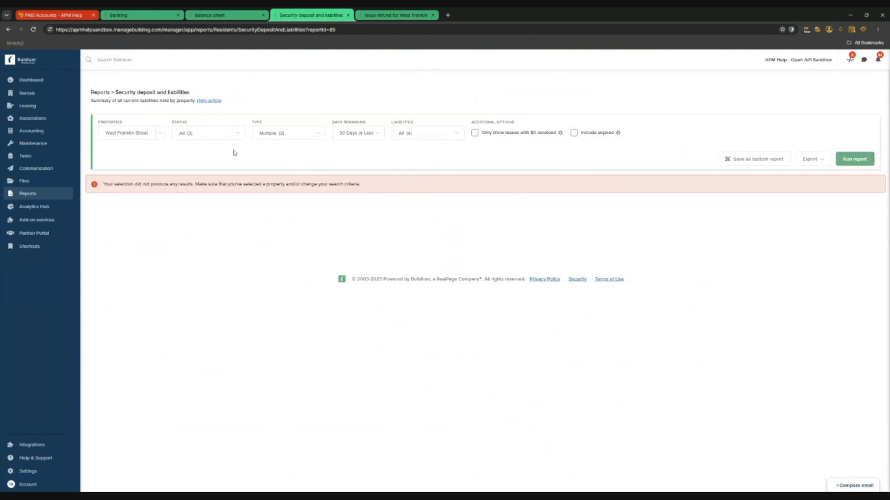
Rerun the report for All rentals, 120 Days or Less, including expired leases
{"action": "left_click", "coordinate": [364, 136]}
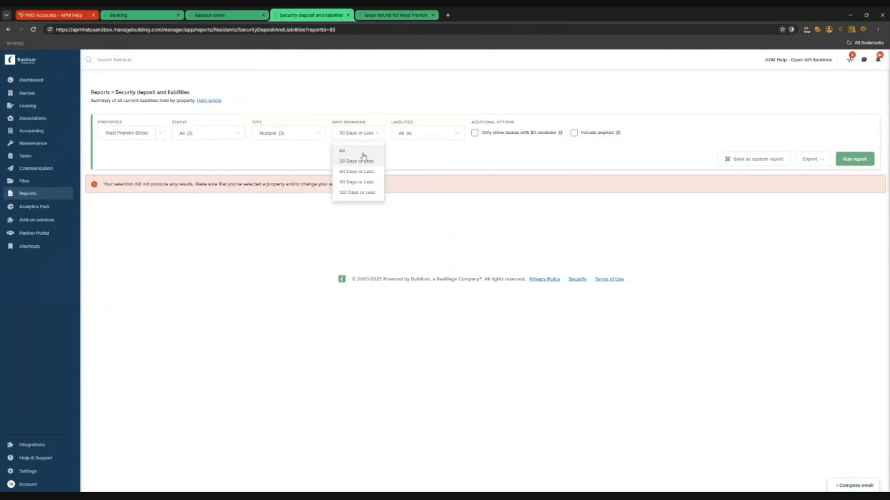
{"action": "left_click", "coordinate": [364, 169]}
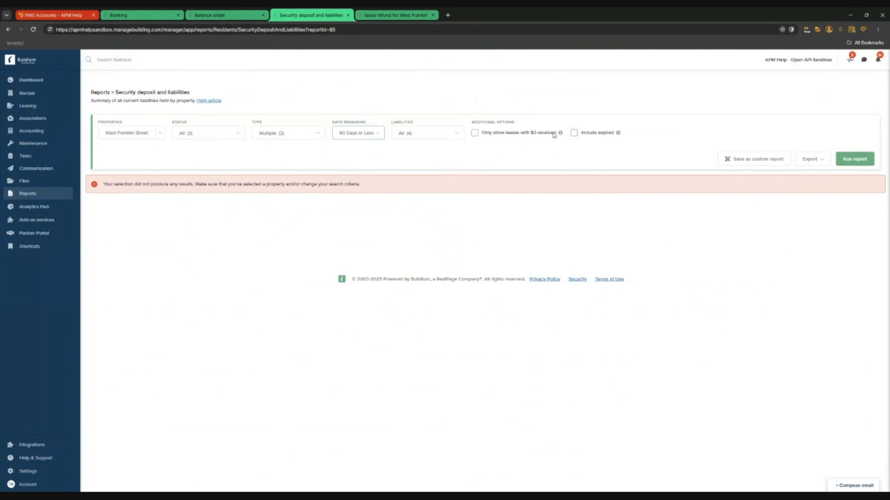
{"action": "left_click", "coordinate": [848, 159]}
{"action": "left_click", "coordinate": [574, 133]}
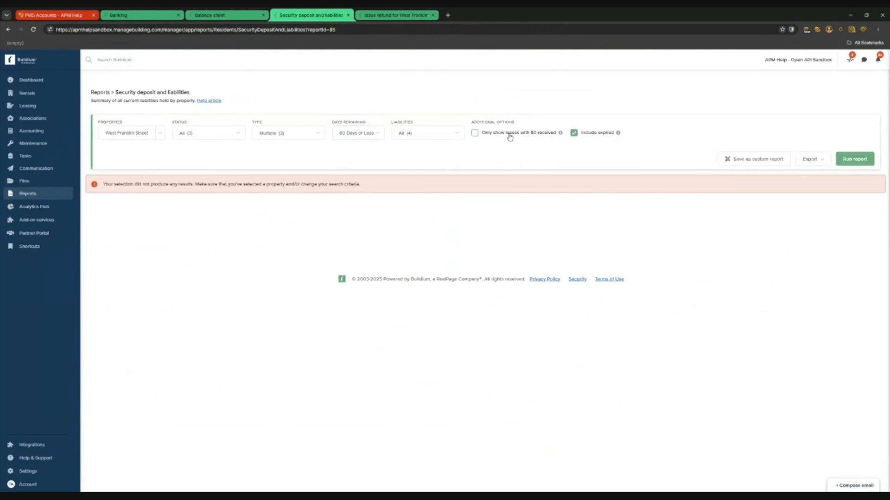
{"action": "left_click", "coordinate": [370, 134]}
{"action": "left_click", "coordinate": [357, 194]}
{"action": "left_click", "coordinate": [860, 160]}
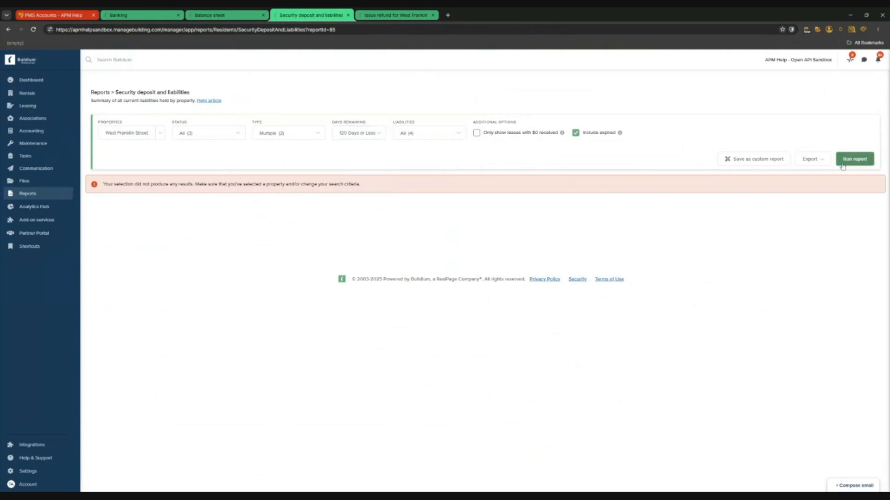
{"action": "left_click", "coordinate": [158, 134]}
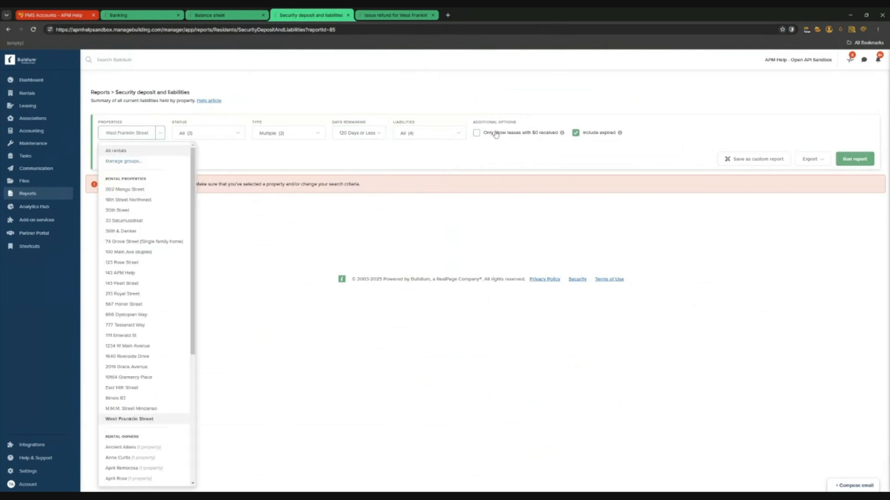
{"action": "left_click", "coordinate": [120, 152]}
{"action": "left_click", "coordinate": [854, 159]}
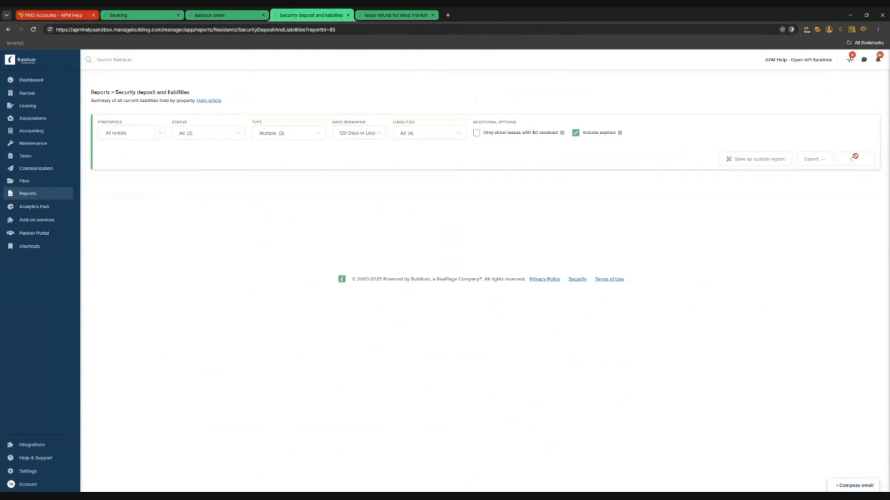
{"action": "scroll", "coordinate": [385, 250], "scroll_direction": "down", "scroll_amount": 2}
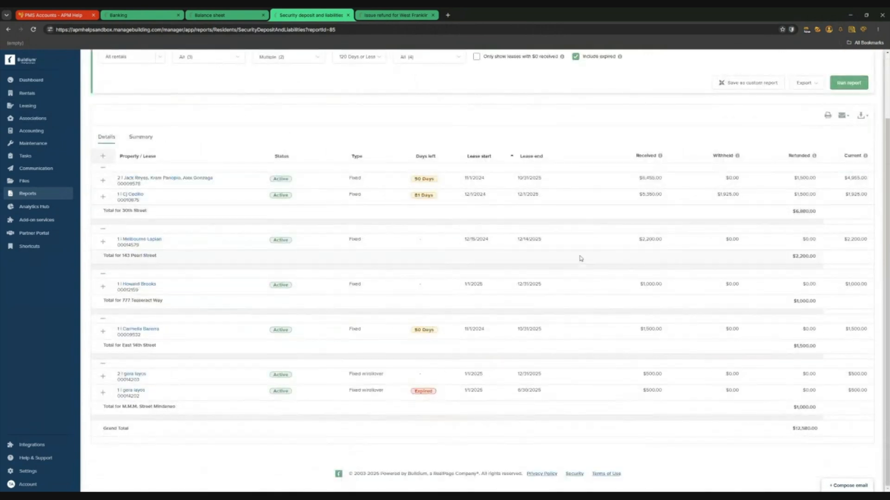
{"action": "scroll", "coordinate": [457, 252], "scroll_direction": "up", "scroll_amount": 2}
{"action": "left_click", "coordinate": [293, 133]}
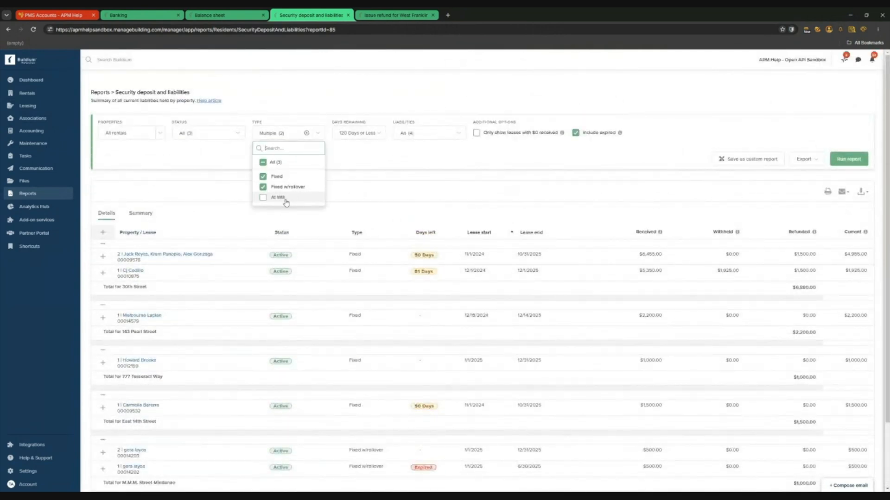
{"action": "left_click", "coordinate": [198, 135]}
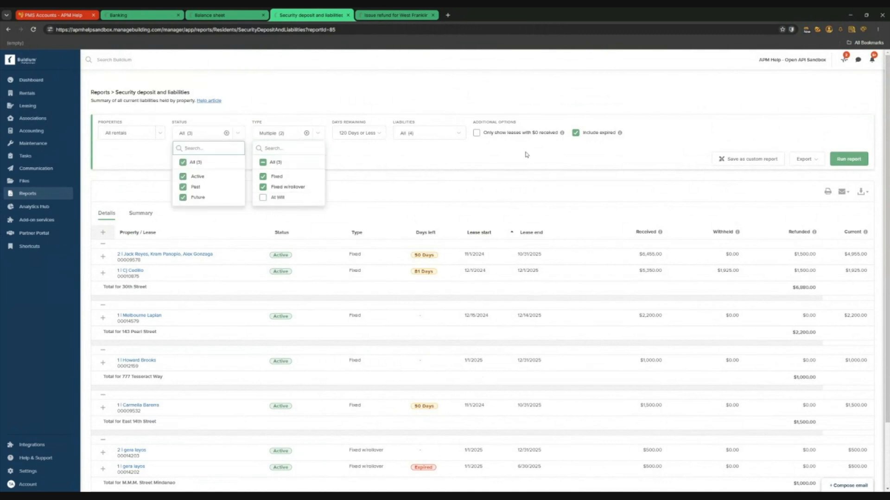
{"action": "left_click", "coordinate": [408, 189]}
{"action": "scroll", "coordinate": [371, 326], "scroll_direction": "down", "scroll_amount": 1}
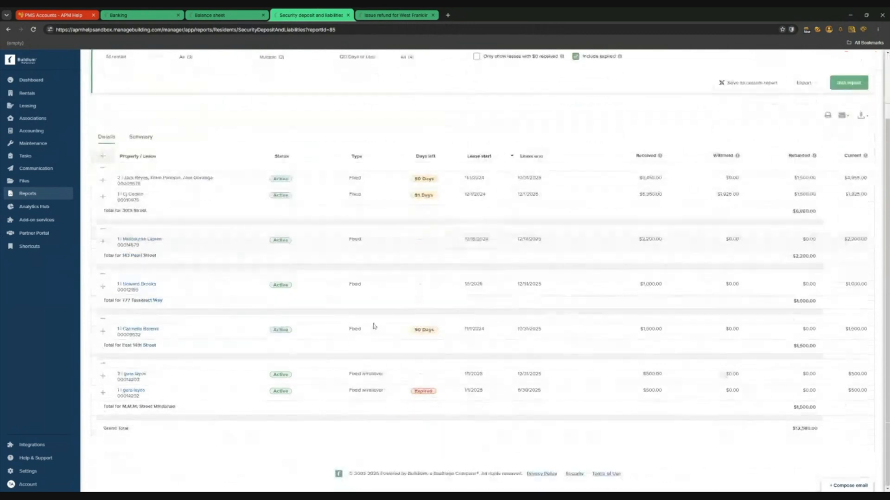
{"action": "scroll", "coordinate": [695, 365], "scroll_direction": "up", "scroll_amount": 1}
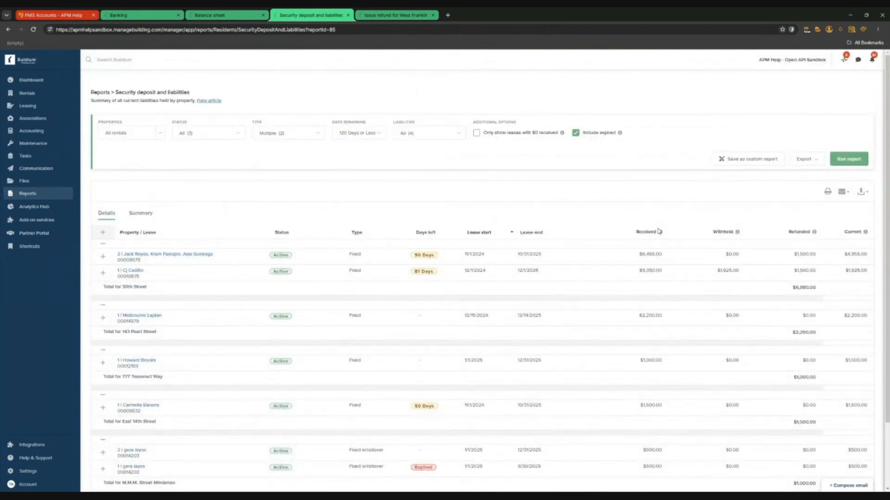
{"action": "scroll", "coordinate": [548, 225], "scroll_direction": "down", "scroll_amount": 2}
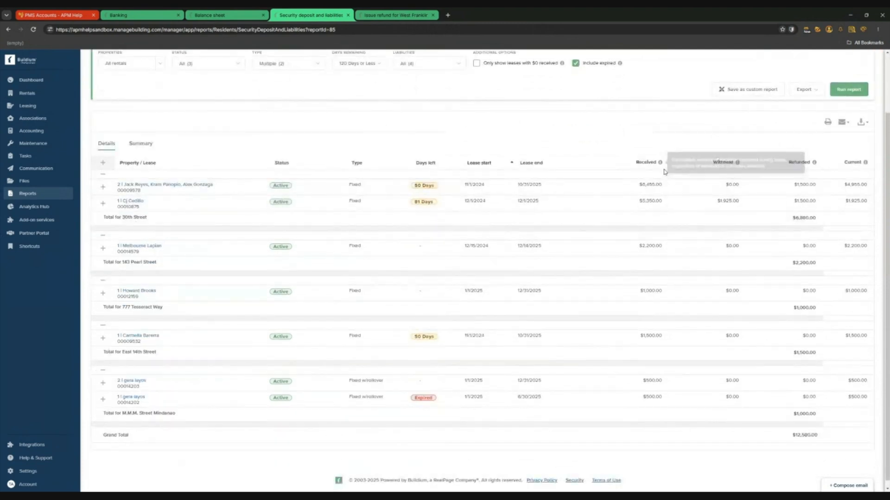
{"action": "scroll", "coordinate": [662, 171], "scroll_direction": "up", "scroll_amount": 2}
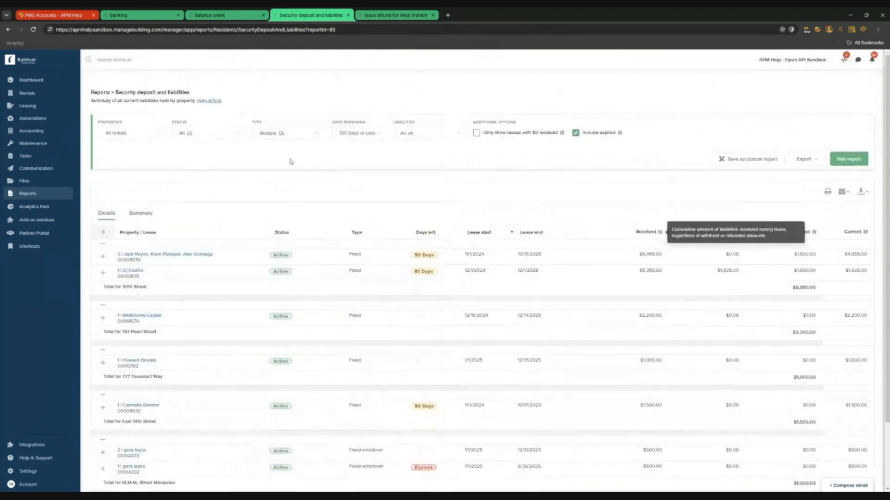
{"action": "left_click", "coordinate": [358, 133]}
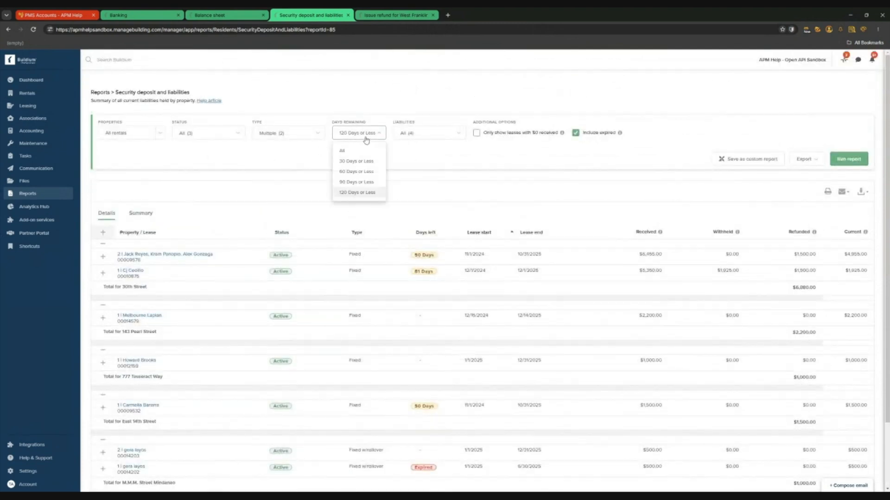
{"action": "left_click", "coordinate": [364, 197]}
{"action": "scroll", "coordinate": [603, 209], "scroll_direction": "down", "scroll_amount": 2}
{"action": "mouse_move", "coordinate": [655, 171]}
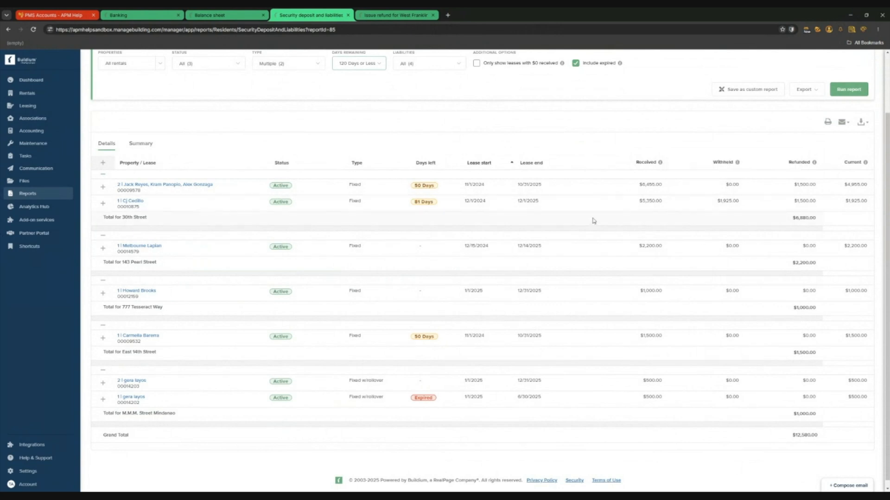
{"action": "mouse_move", "coordinate": [735, 164]}
{"action": "scroll", "coordinate": [193, 238], "scroll_direction": "up", "scroll_amount": 2}
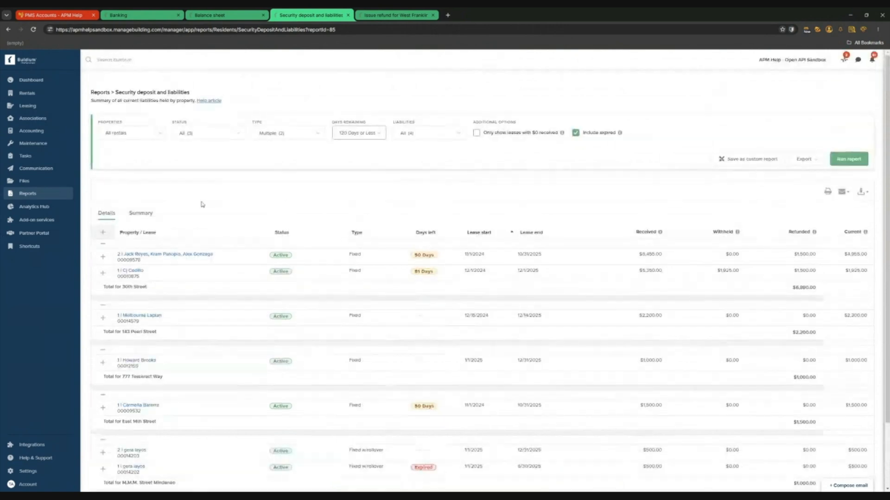
{"action": "left_click", "coordinate": [145, 214]}
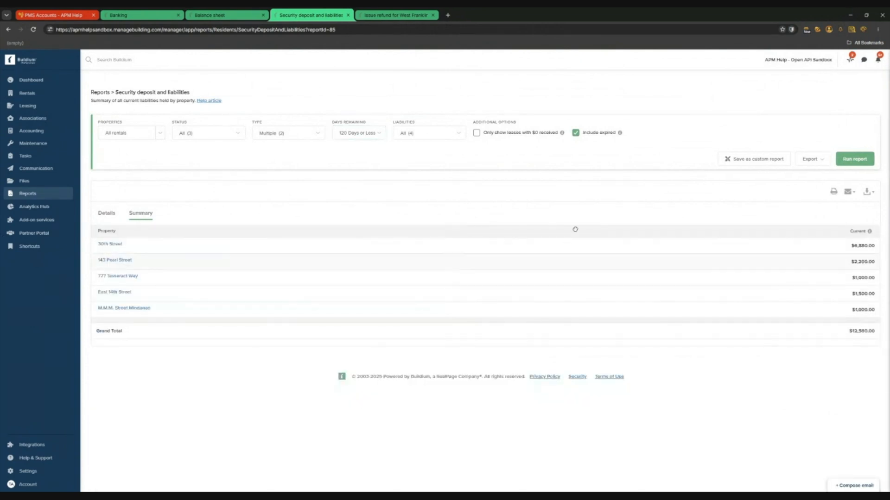
{"action": "left_click", "coordinate": [107, 214]}
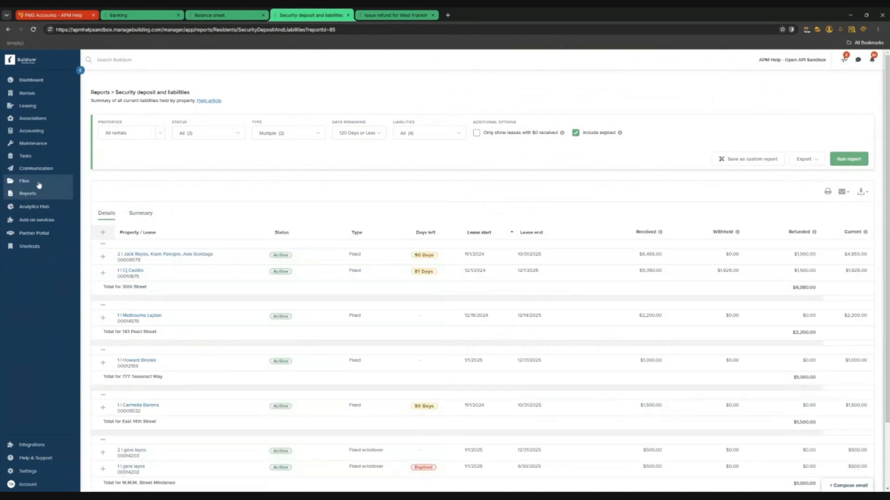
Compare the security deposit report with the West Franklin Street balance sheet, then show Banking
{"action": "left_click", "coordinate": [220, 16]}
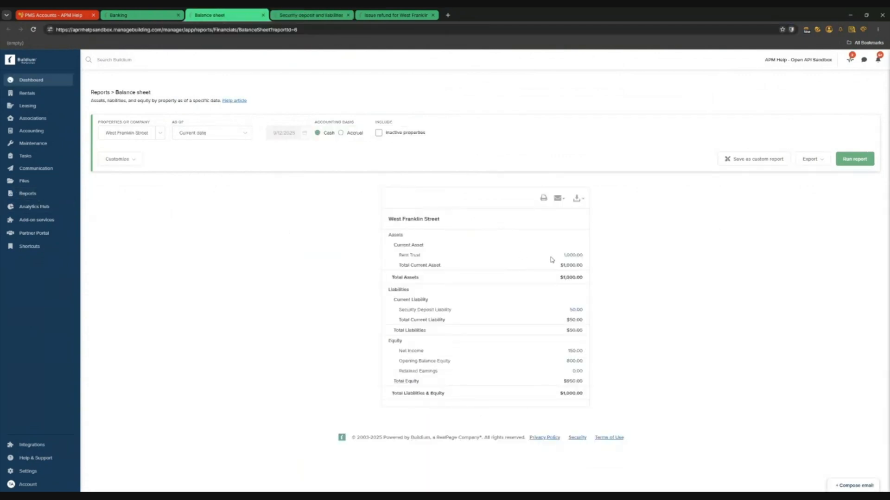
{"action": "left_click", "coordinate": [312, 16]}
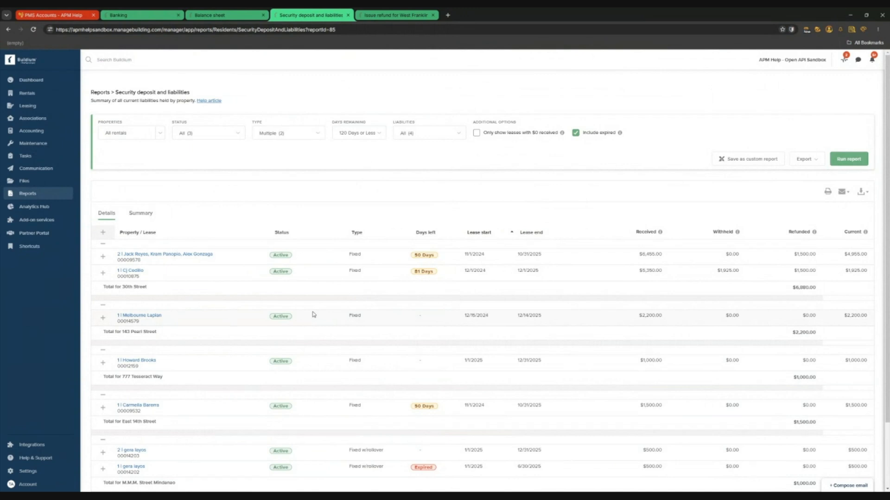
{"action": "left_click", "coordinate": [210, 15]}
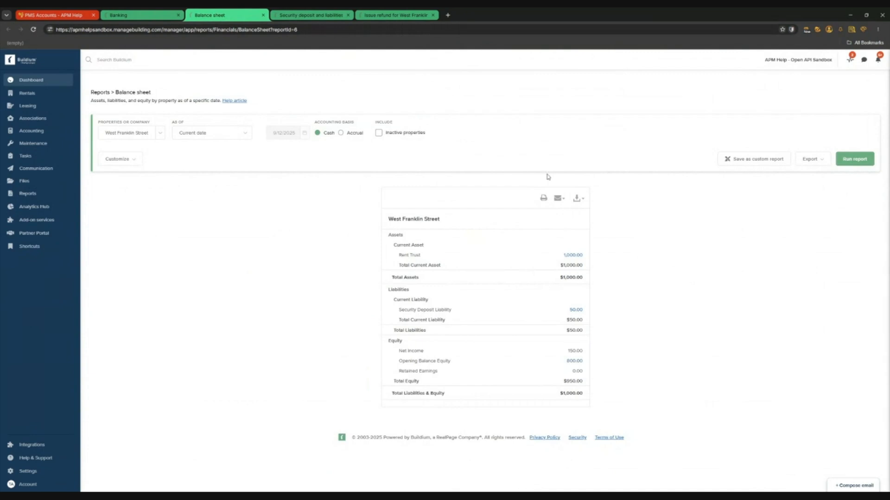
{"action": "left_click", "coordinate": [139, 15]}
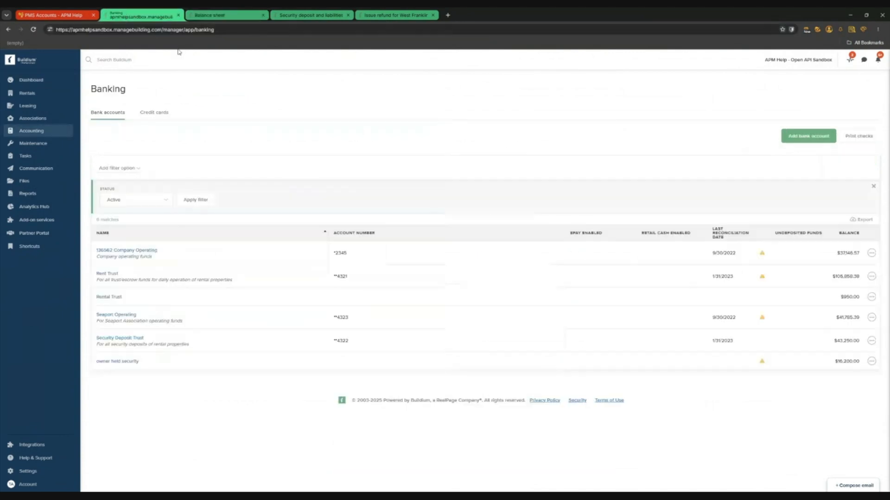